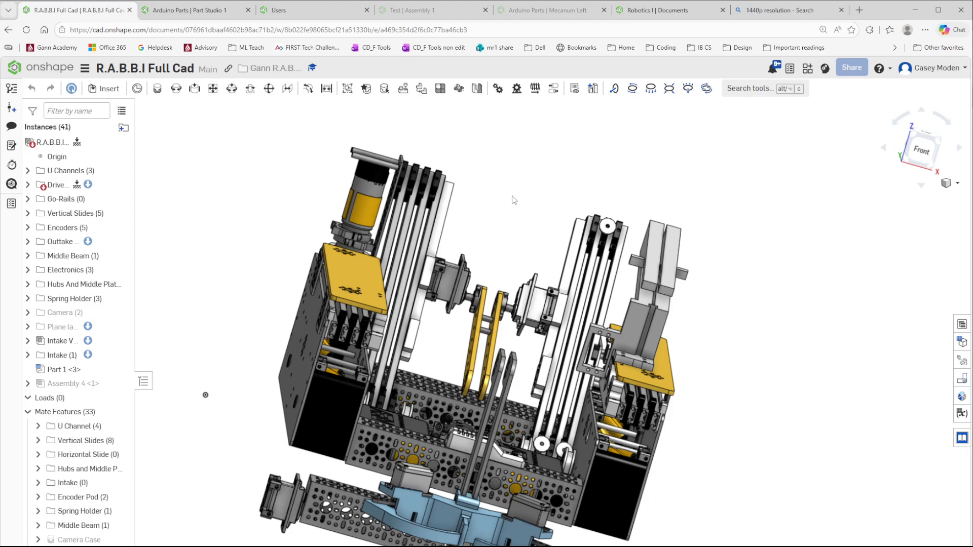
Examine the full robot assembly from the front, side and underside, including the perforated U channels between the side plates
key(shift+7)
mouse_move(467, 127)
right_down()
mouse_move(505, 155)
mouse_move(500, 135)
mouse_move(458, 115)
right_up()
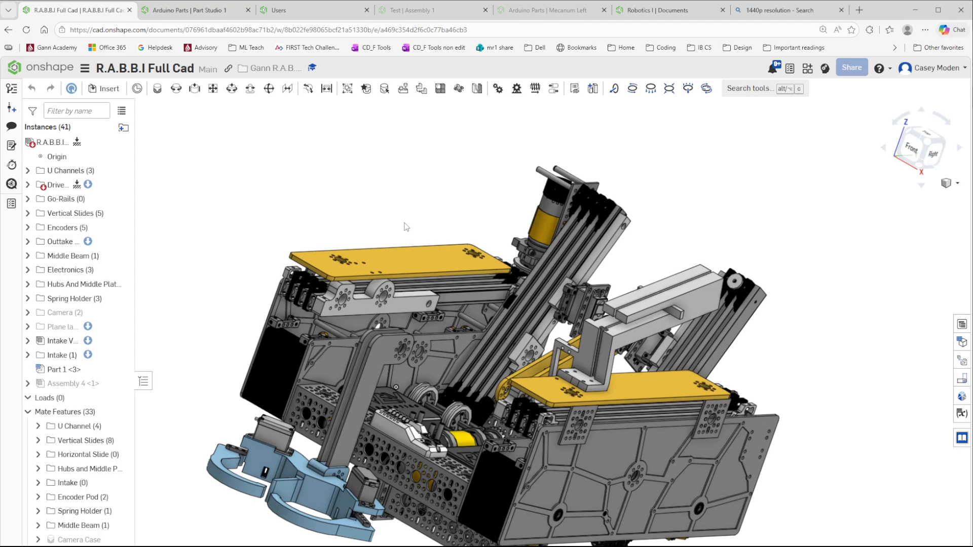
mouse_move(693, 166)
right_down()
mouse_move(696, 182)
mouse_move(648, 158)
mouse_move(697, 167)
mouse_move(731, 157)
mouse_move(707, 163)
right_up()
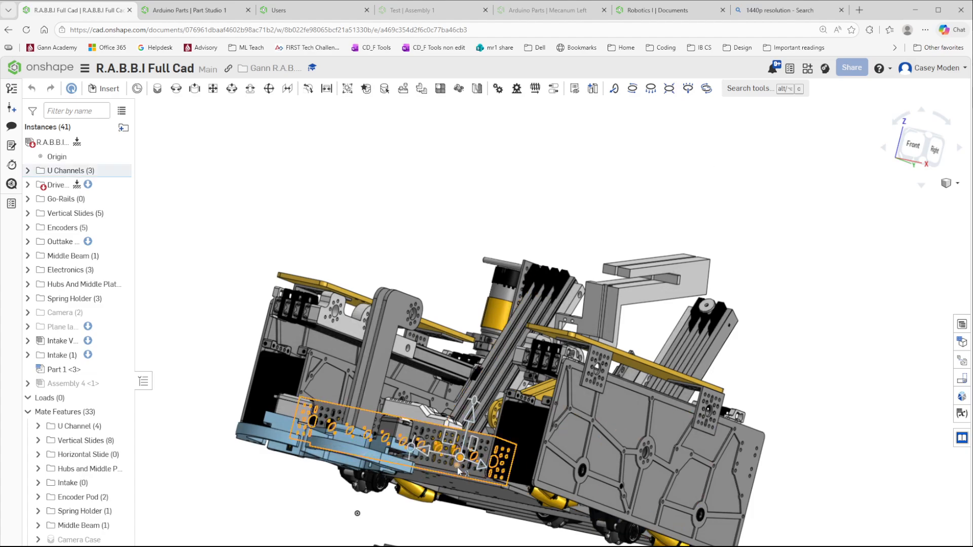
click(459, 459)
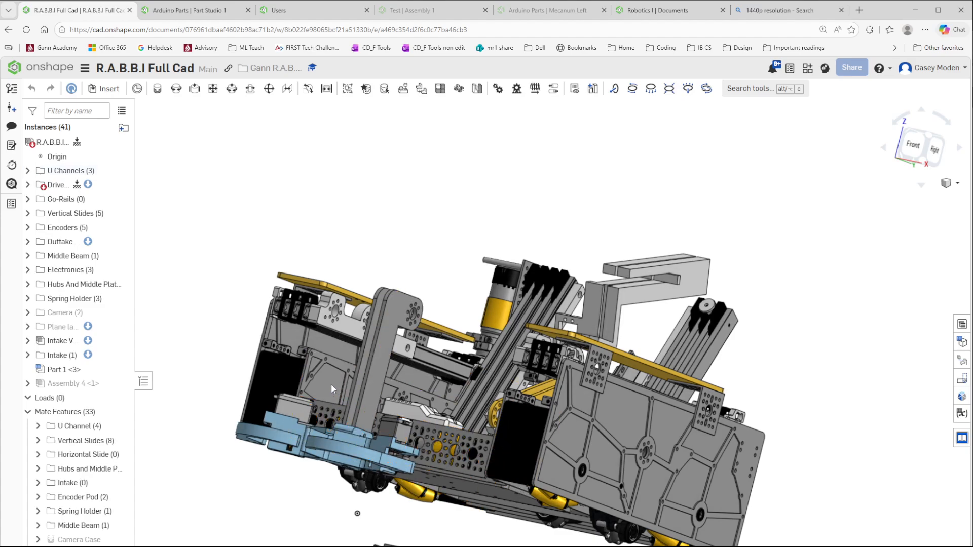
right_drag(223, 355, 226, 358)
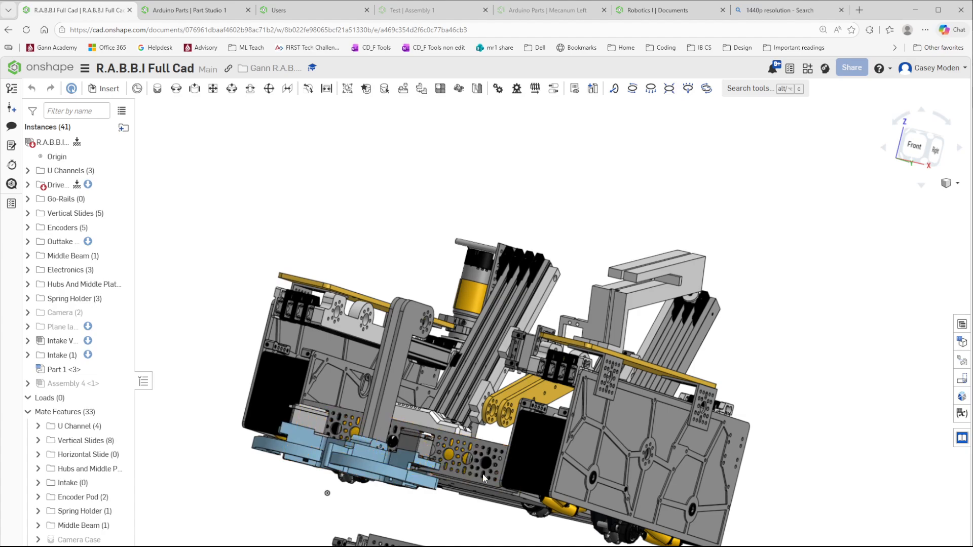
right_drag(483, 473, 532, 496)
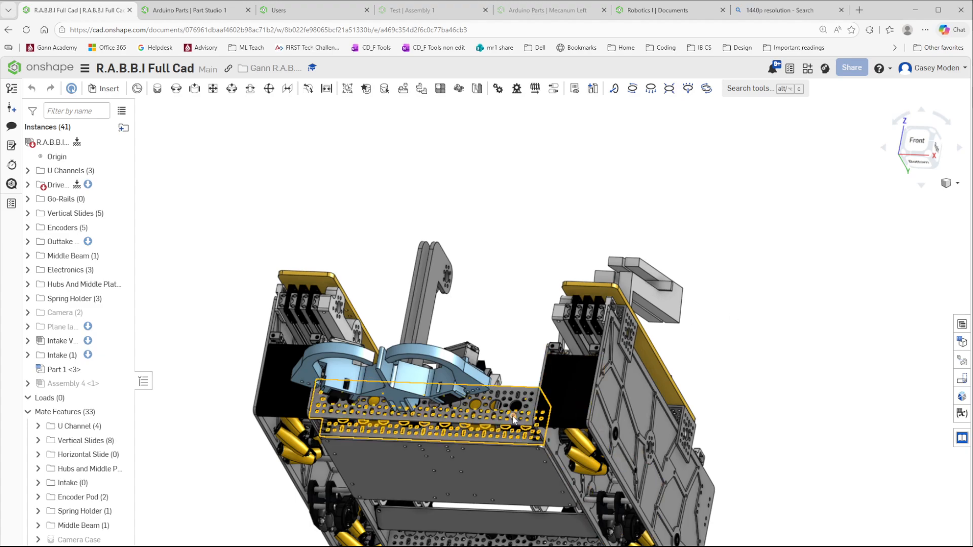
right_drag(740, 355, 573, 357)
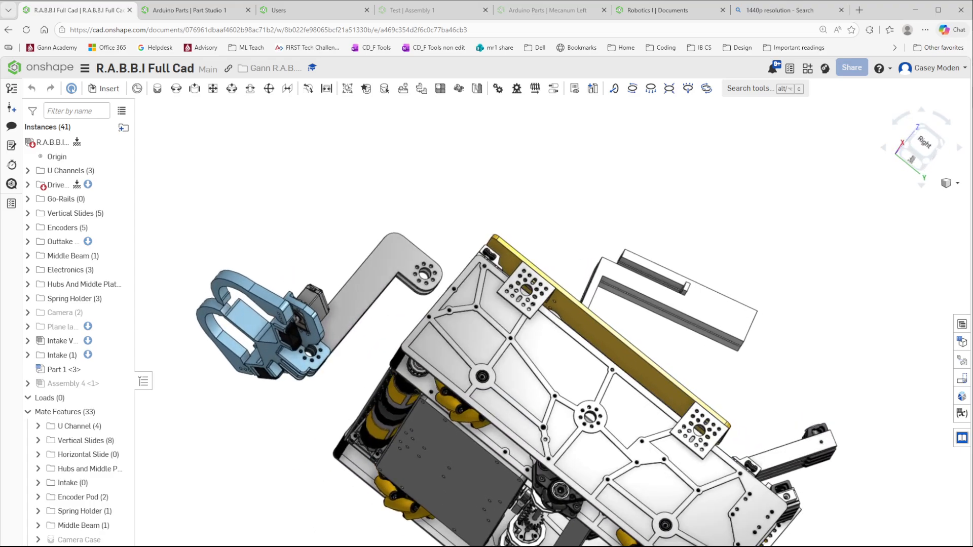
scroll(582, 462, up, 8)
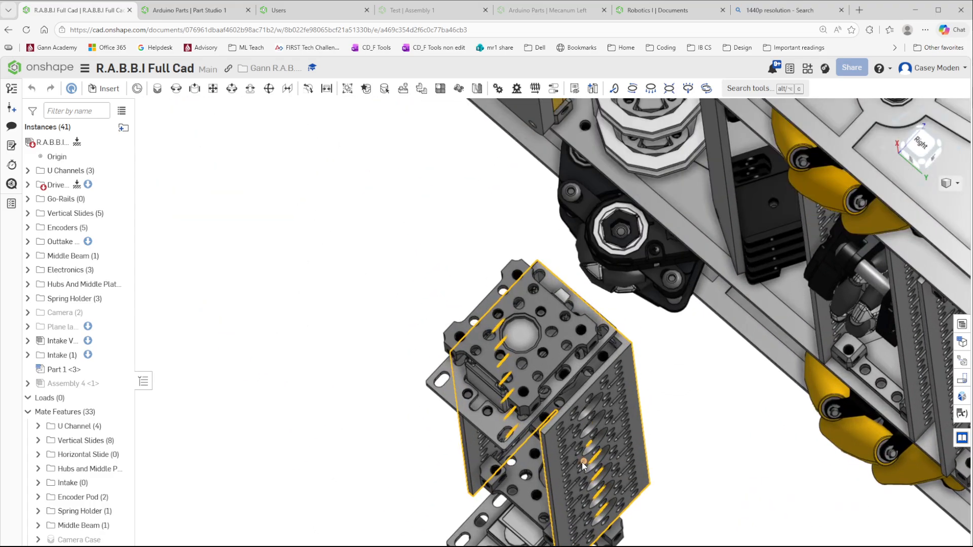
right_drag(582, 462, 493, 336)
scroll(575, 318, up, 5)
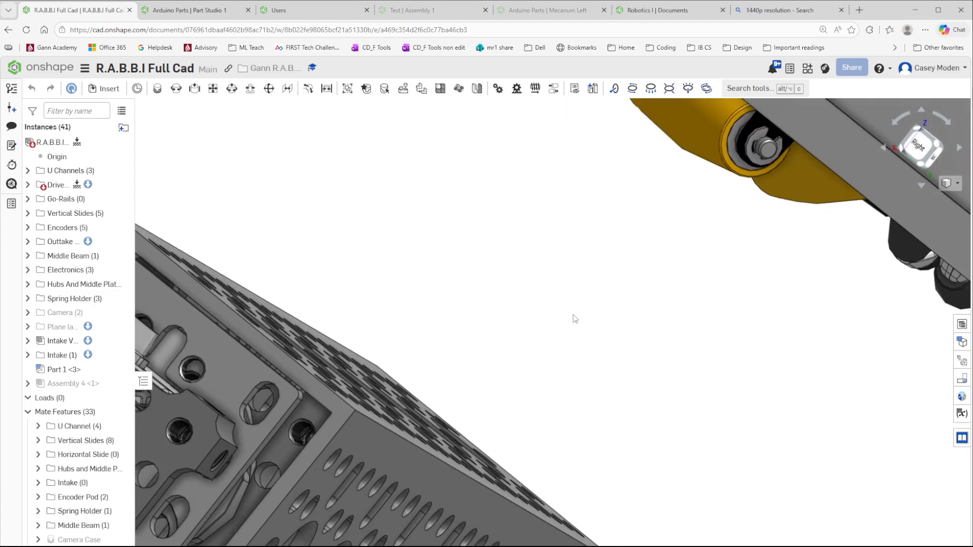
scroll(575, 318, down, 5)
right_drag(573, 317, 613, 365)
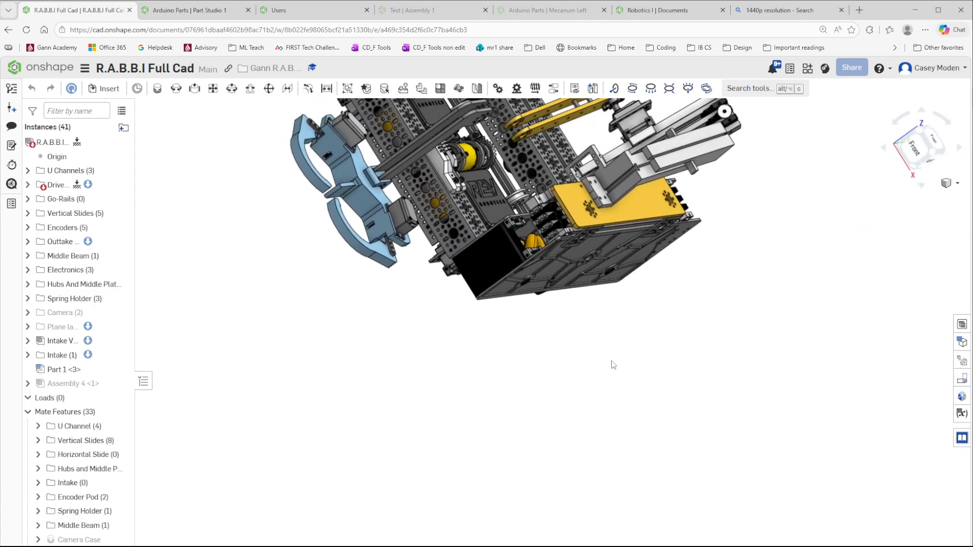
Inspect the drivetrain side plate and the adjoining front U channel up close, clearing the part selection at the end
middle_drag(611, 361, 621, 365)
scroll(542, 269, up, 5)
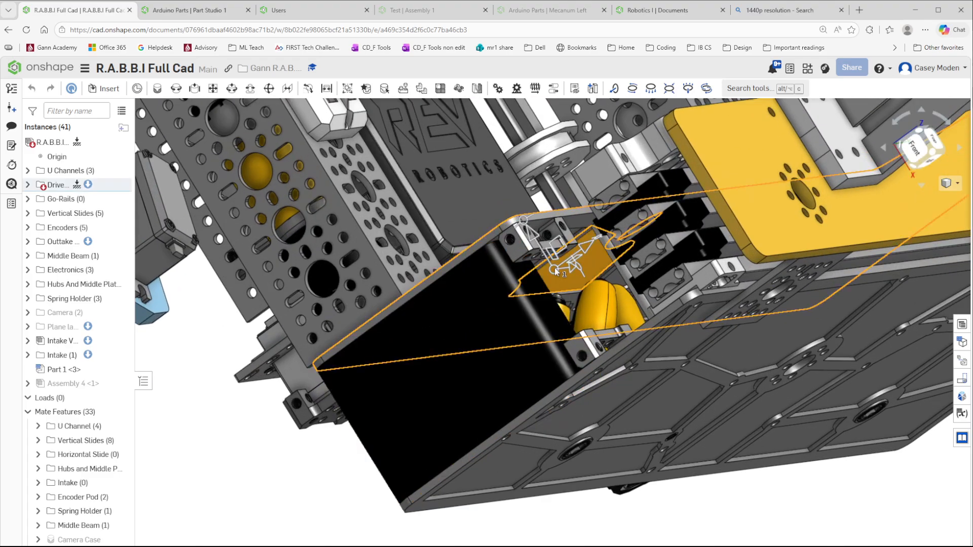
click(555, 267)
scroll(473, 202, up, 3)
scroll(481, 201, down, 5)
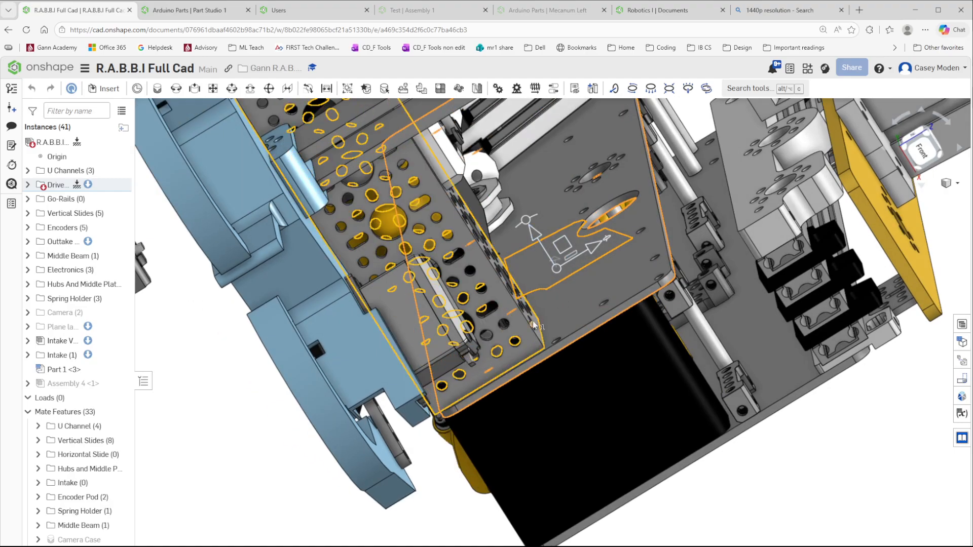
click(771, 501)
middle_drag(588, 334, 590, 410)
scroll(585, 366, up, 2)
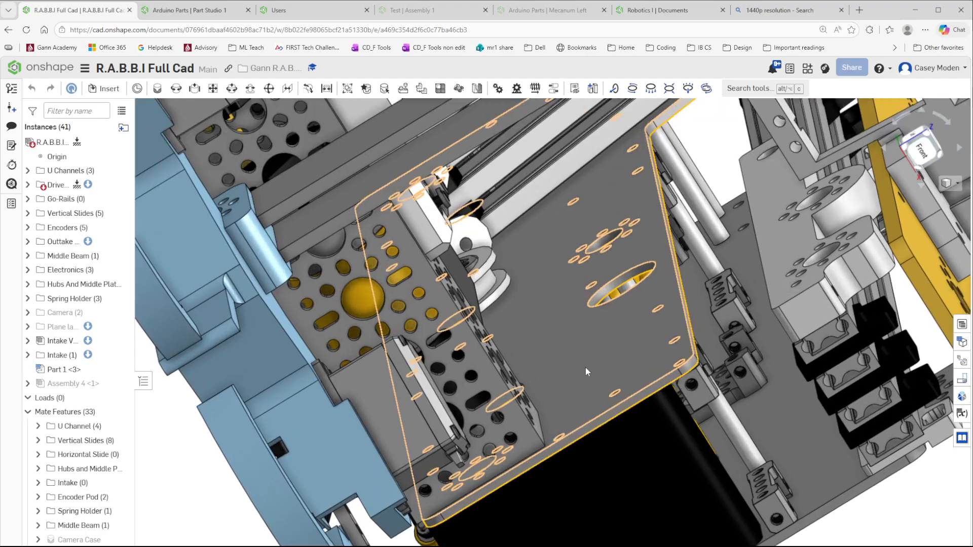
scroll(577, 326, down, 5)
click(570, 312)
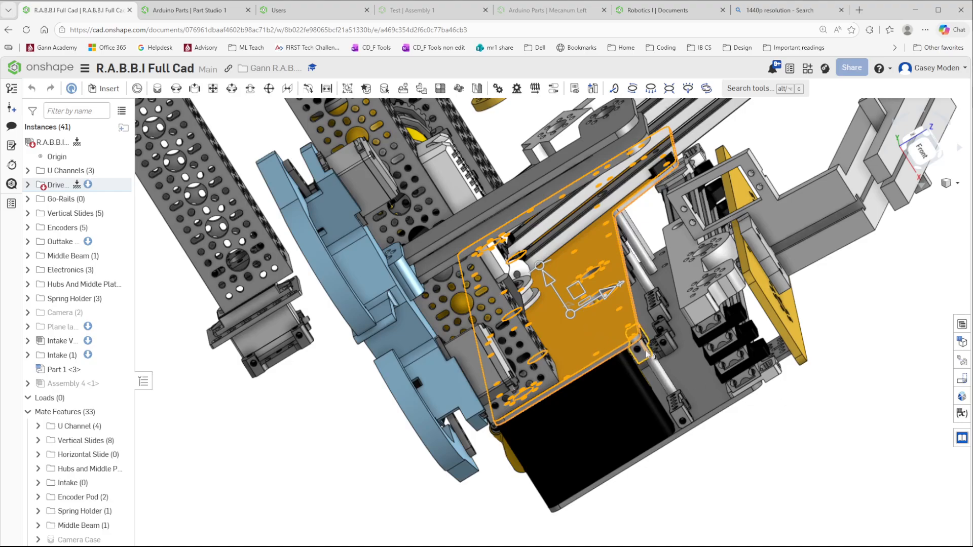
key(Escape)
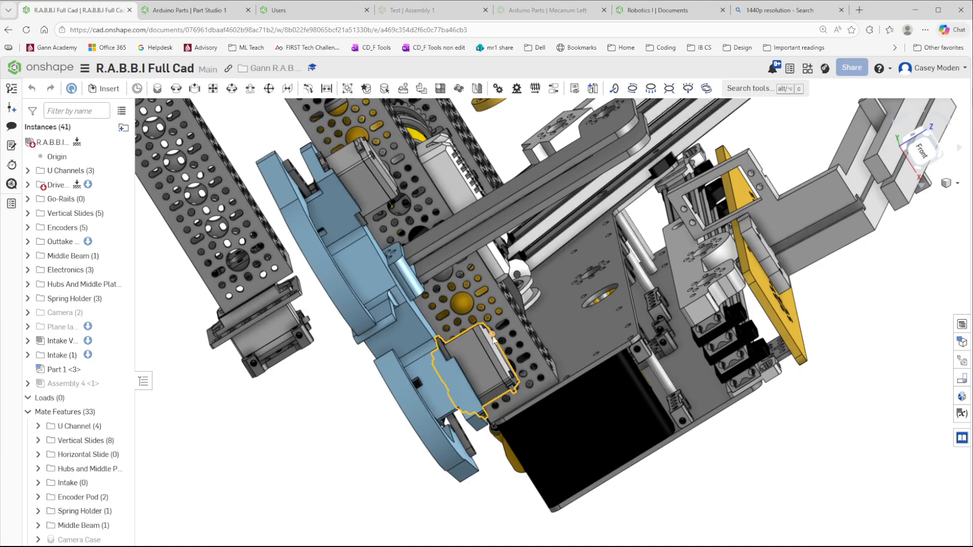
View the front channel from another angle and return to an overview of the whole robot
mouse_move(810, 435)
right_down()
mouse_move(813, 448)
mouse_move(805, 439)
right_up()
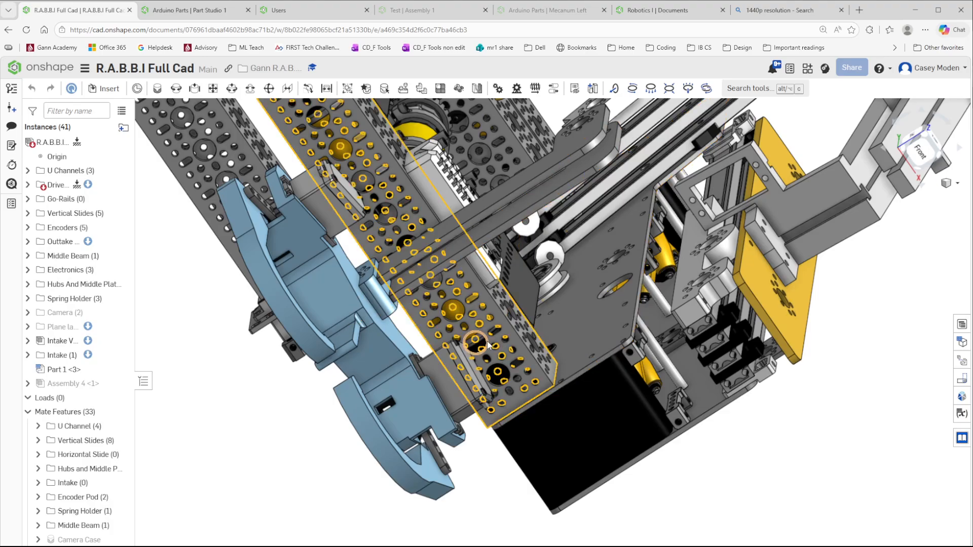
scroll(488, 344, down, 10)
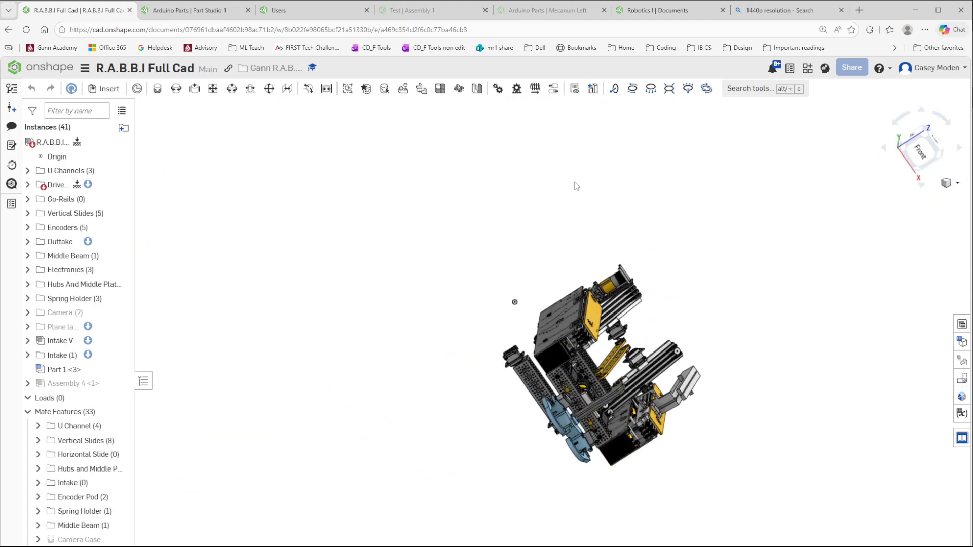
right_drag(576, 185, 541, 151)
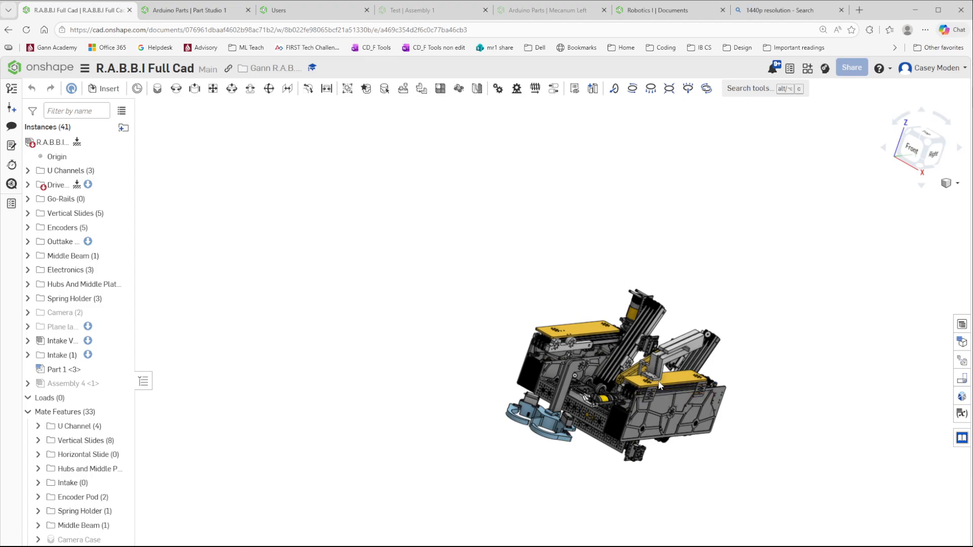
scroll(660, 394, up, 3)
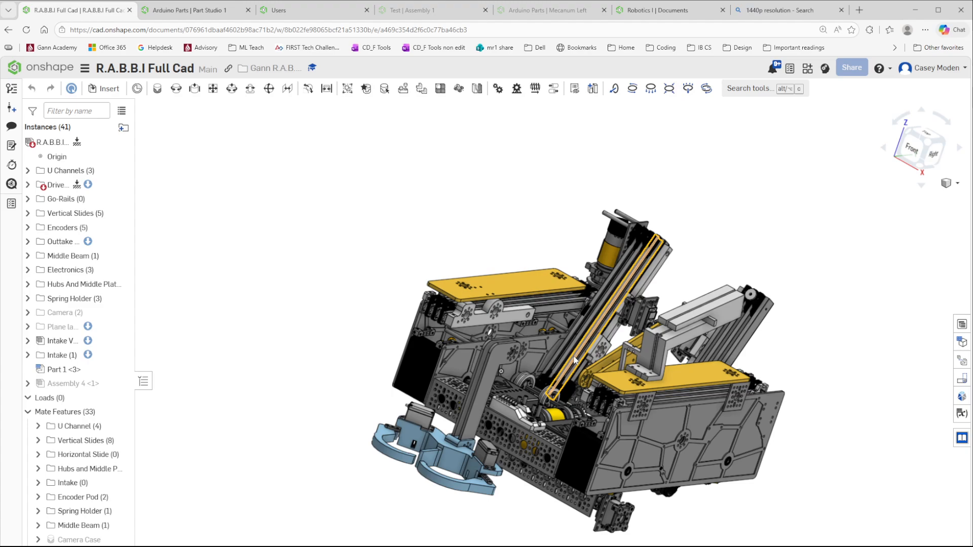
Switch to the Test assembly, reconnect the timed-out session and show the chassis face that carries the boards
click(411, 10)
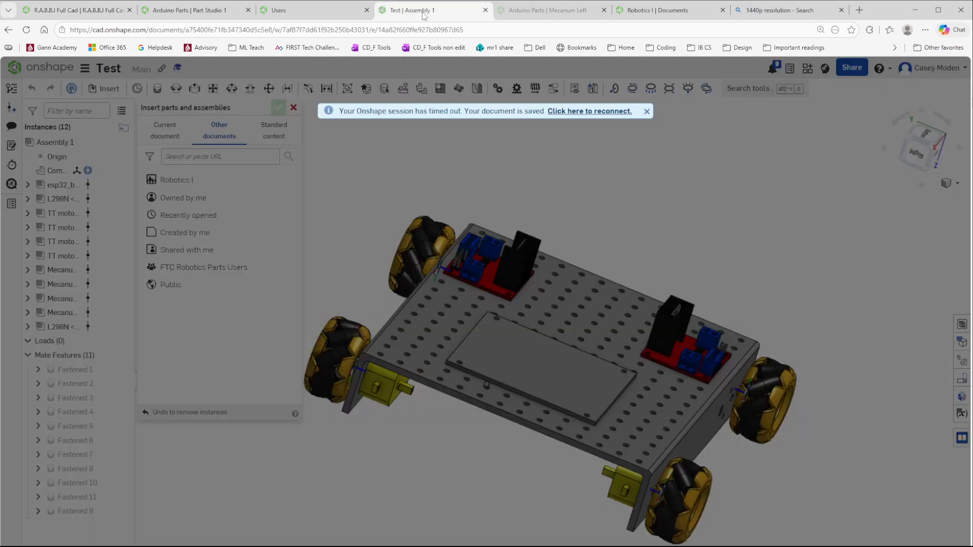
click(591, 112)
right_drag(817, 266, 598, 289)
right_drag(482, 382, 630, 393)
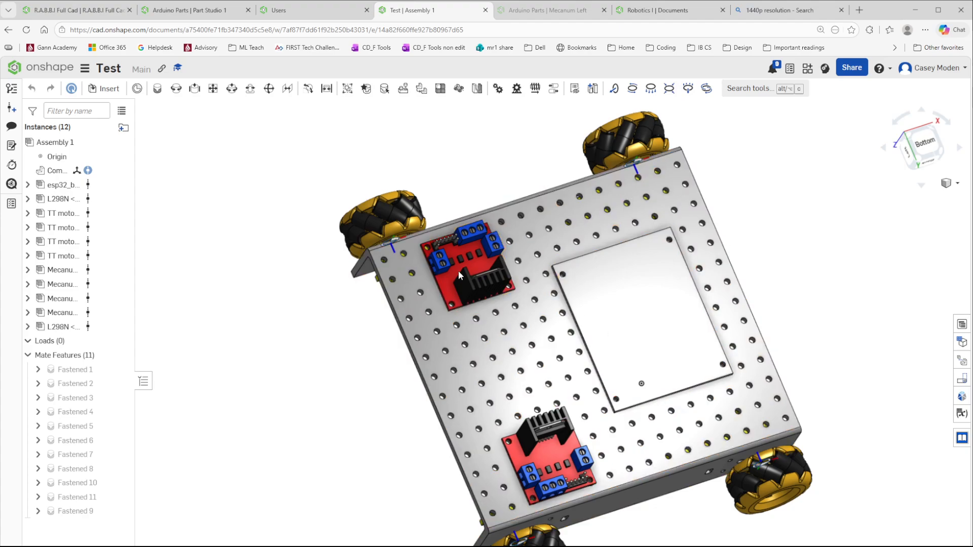
Examine the ESP32 board outline and the two L298N motor drivers on the perforated chassis
click(625, 326)
right_click(837, 321)
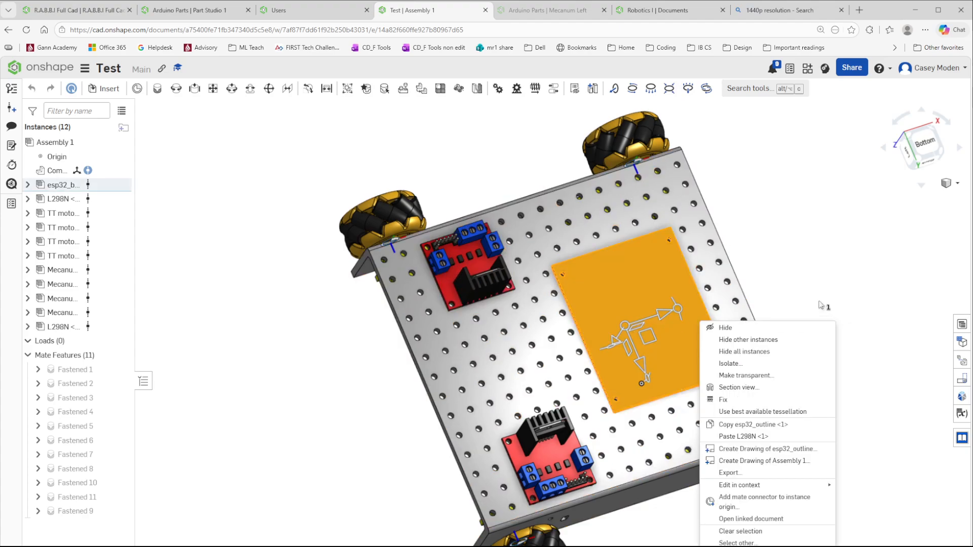
click(819, 303)
click(798, 264)
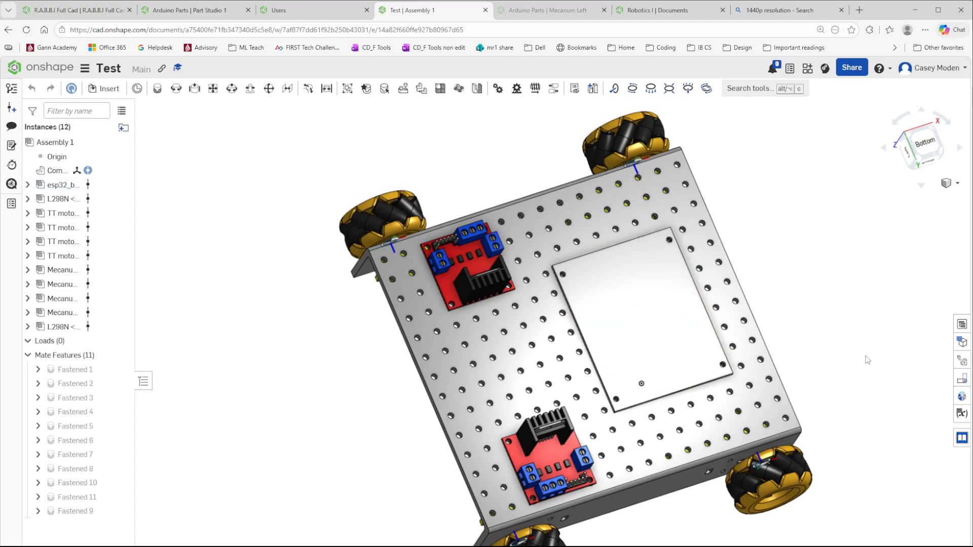
right_drag(867, 359, 688, 233)
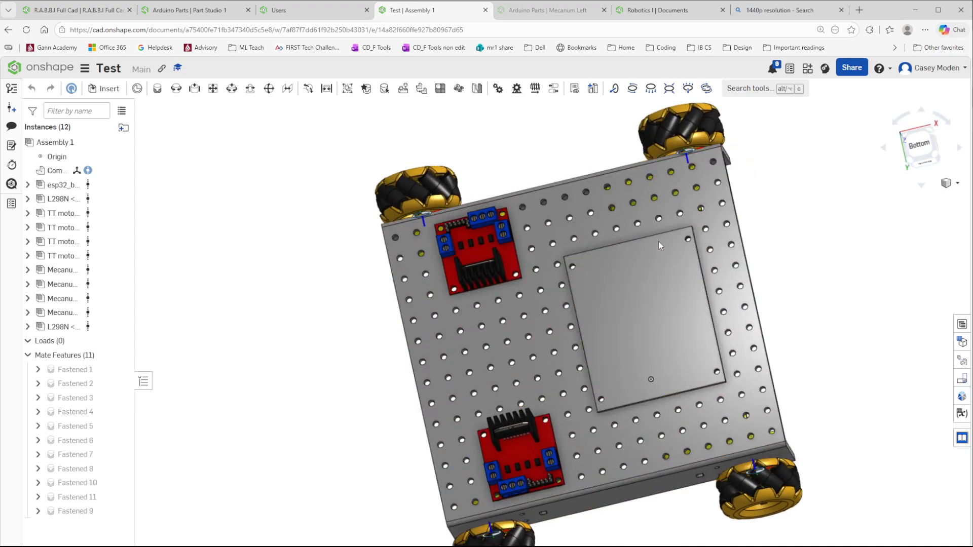
right_drag(877, 419, 892, 419)
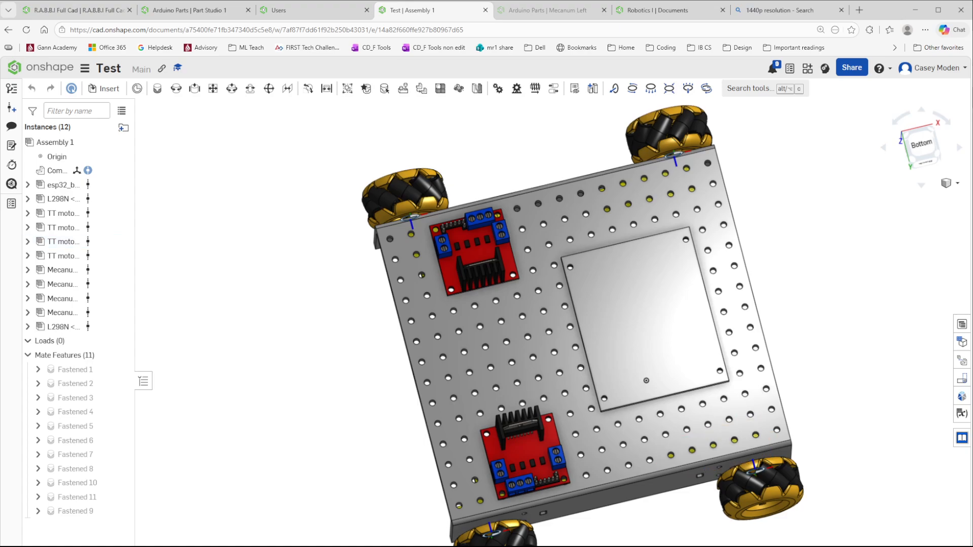
Switch to the Chrome window, widen it to almost the full screen and close the blahblah assembly page
click(7, 288)
click(276, 546)
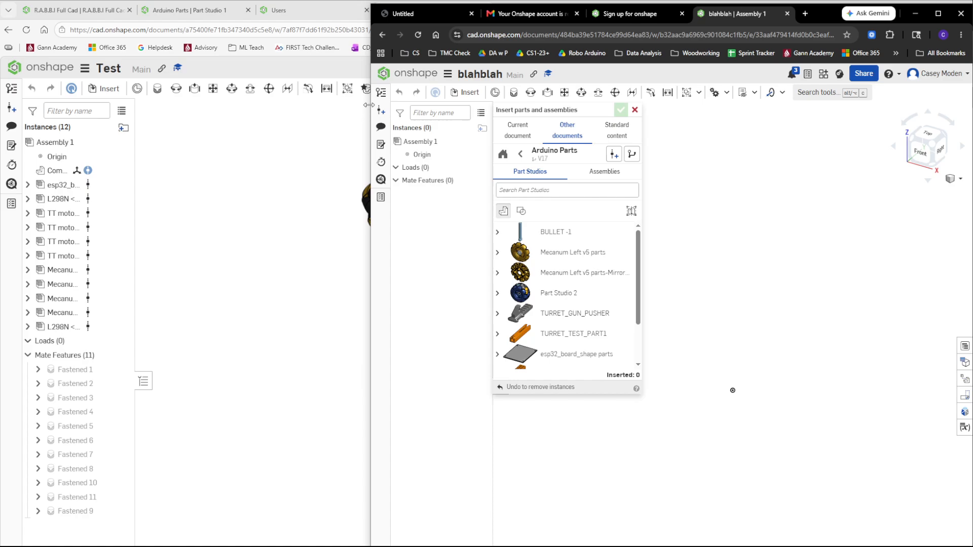
drag(371, 110, 19, 110)
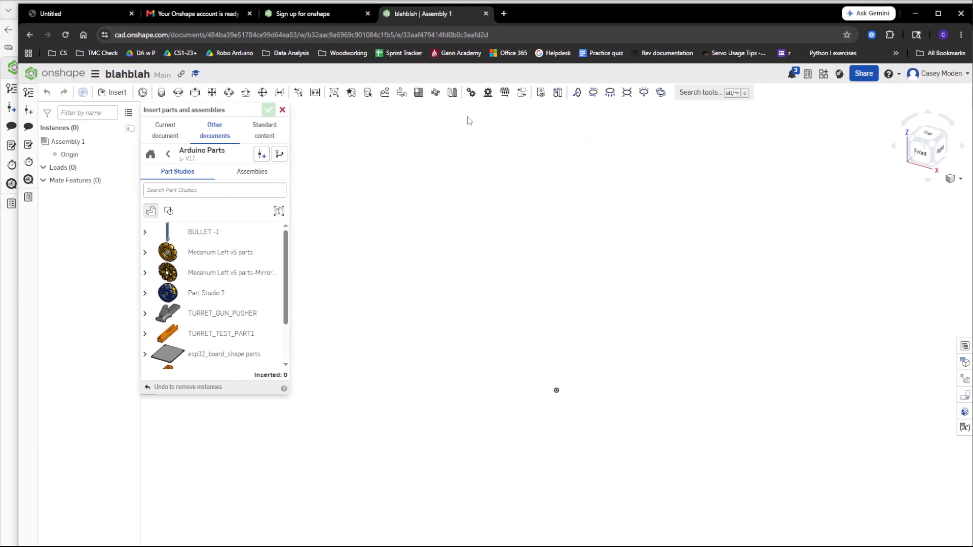
click(486, 14)
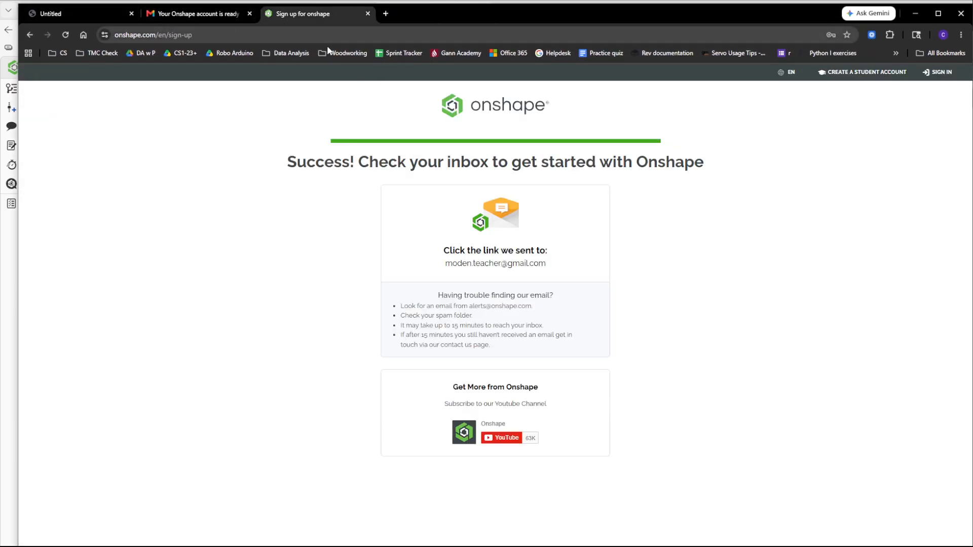
Search the web for "onshape" and open the official Onshape website
click(174, 34)
text(onshape)
key(Return)
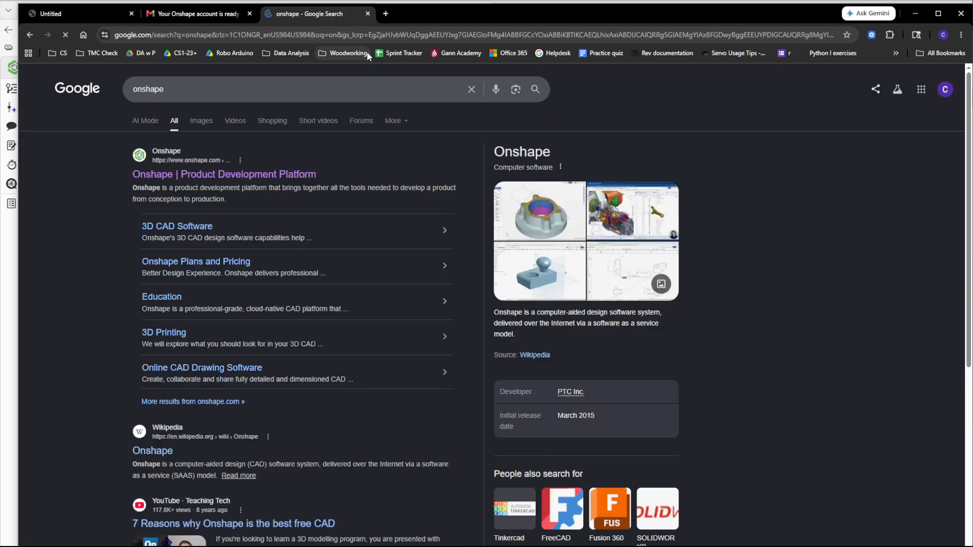
click(248, 175)
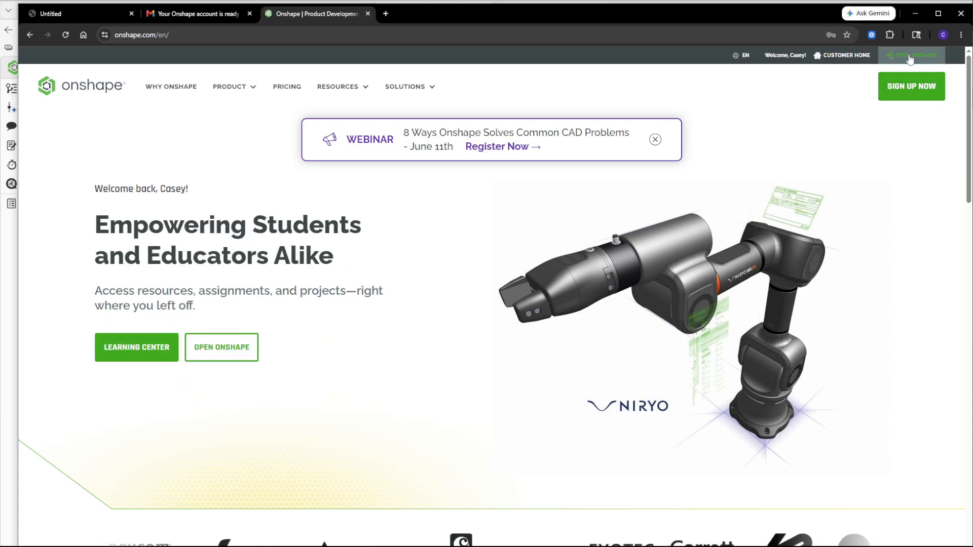
Open the Onshape documents page from the website and display the documents of the Robotics I class
click(903, 53)
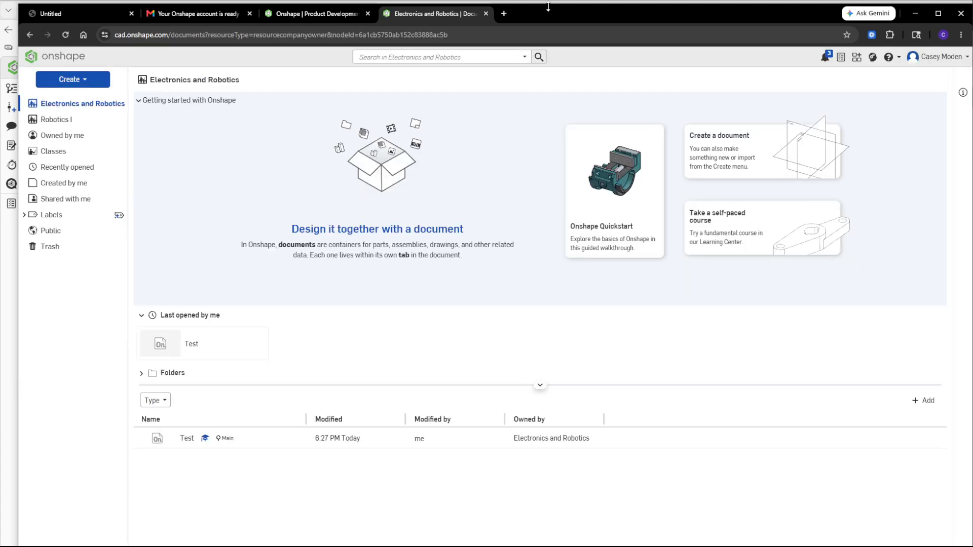
drag(554, 13, 539, 9)
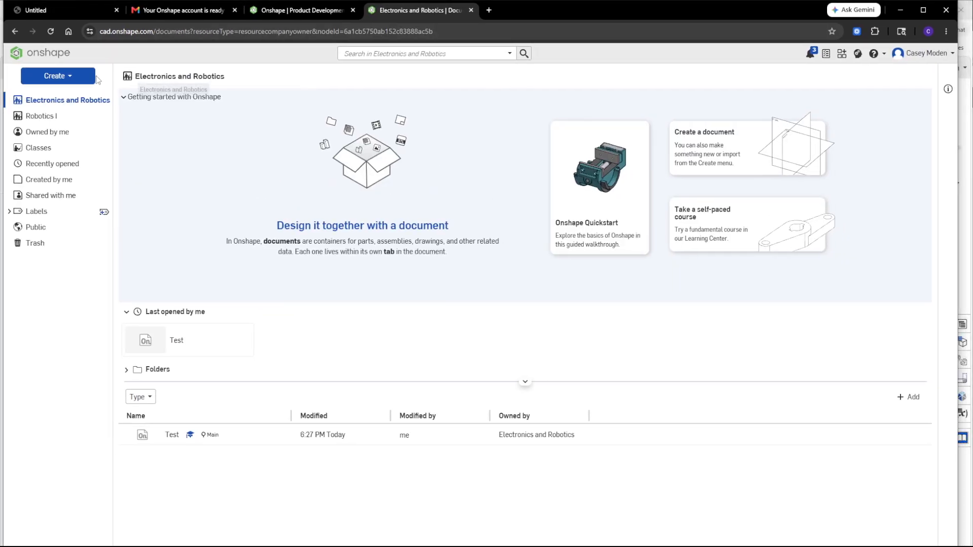
click(52, 116)
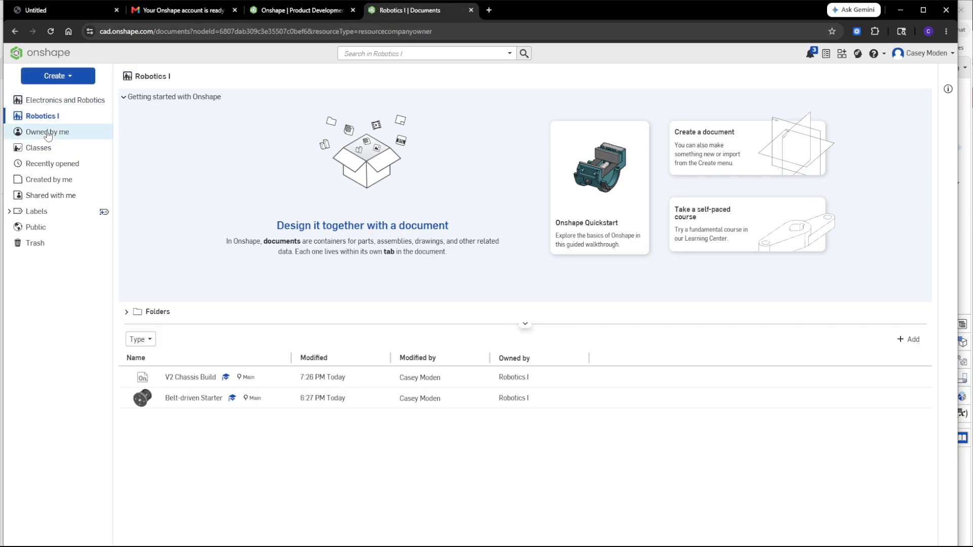
Create a new document named "Arduino Robot Build" and store it in the Owned by me location
click(59, 79)
click(60, 95)
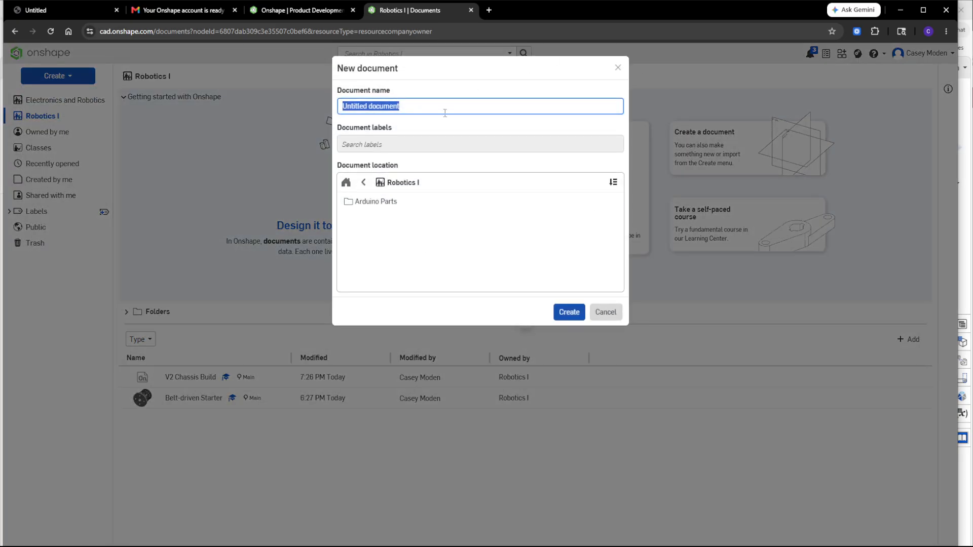
text(Arduino Robot Buil)
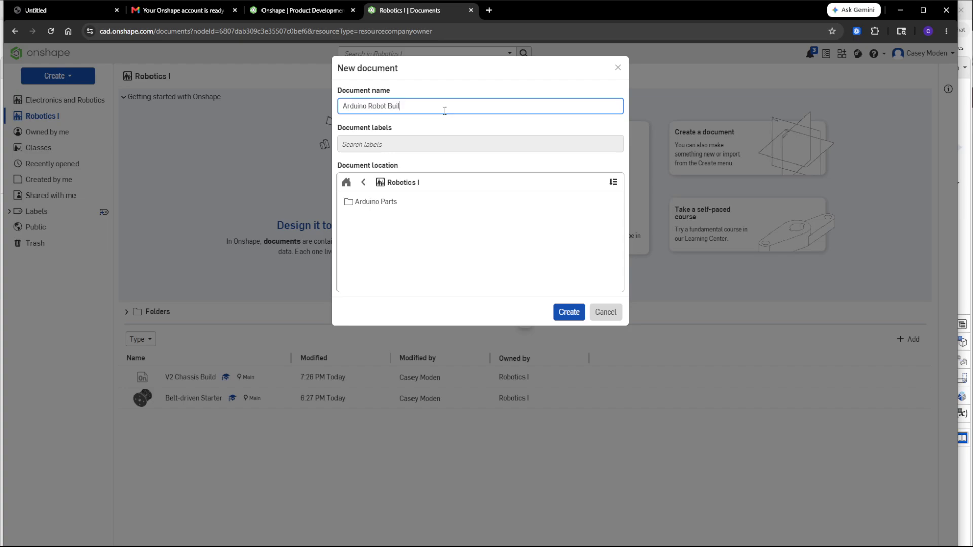
text(d)
click(346, 183)
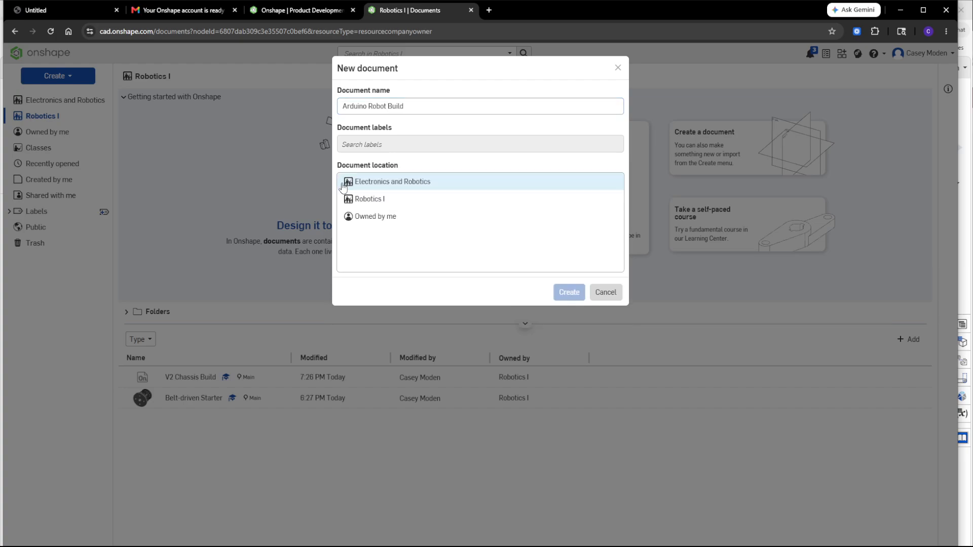
click(389, 217)
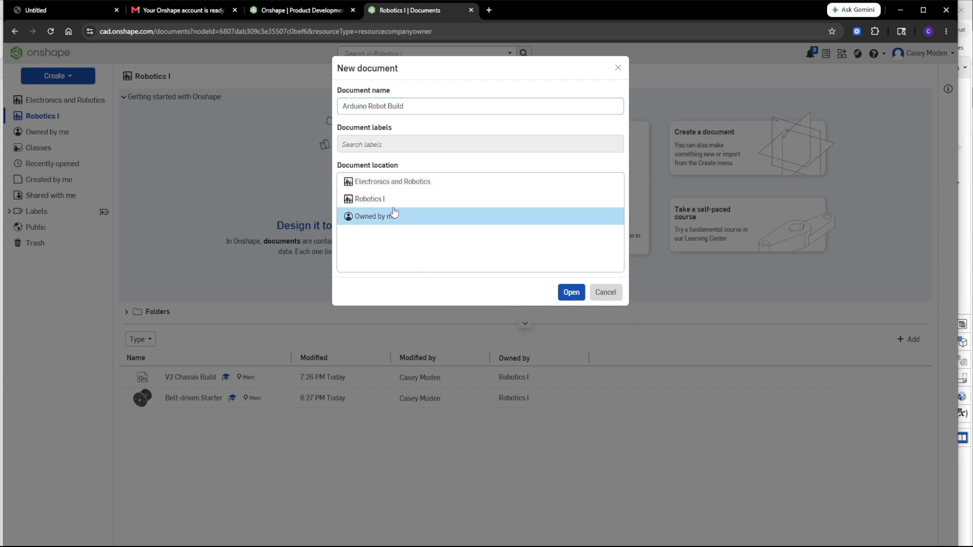
click(367, 200)
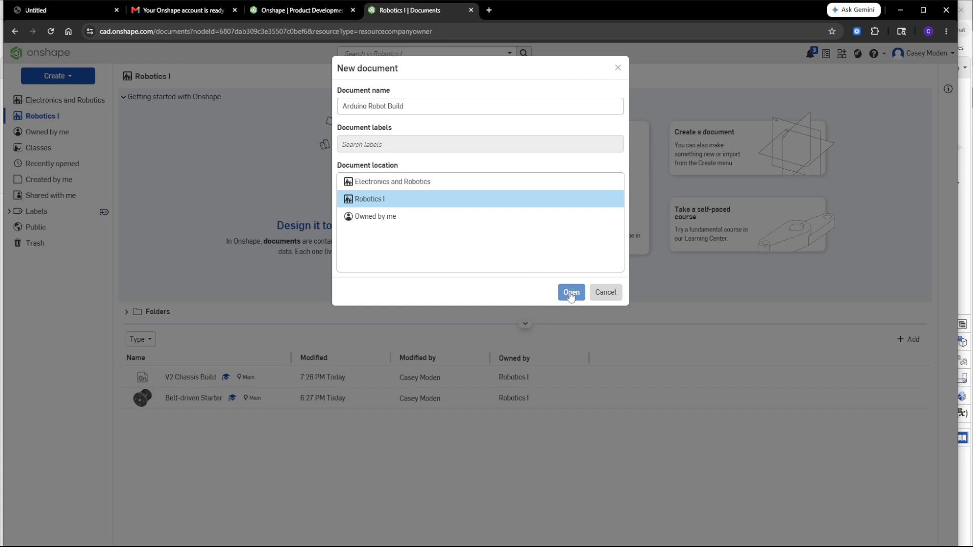
click(405, 226)
click(571, 293)
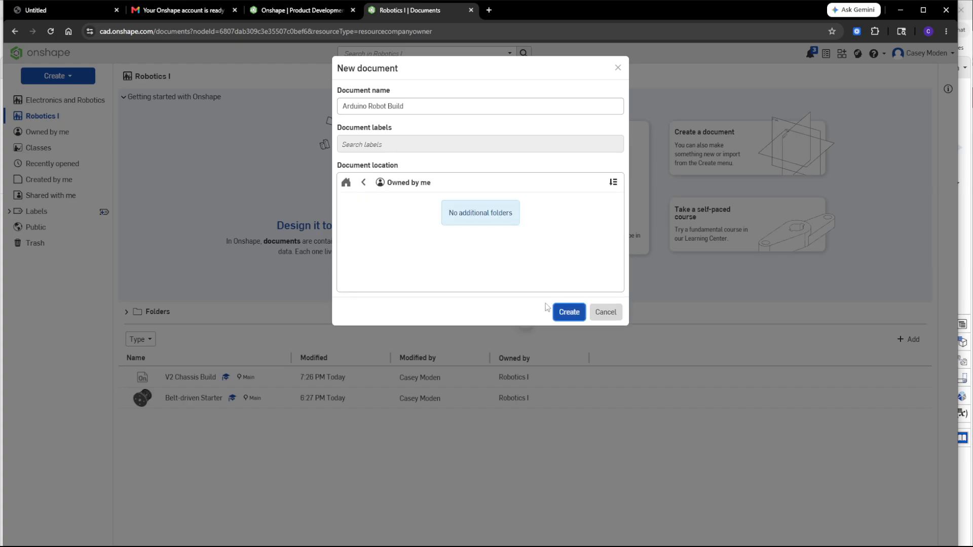
click(566, 307)
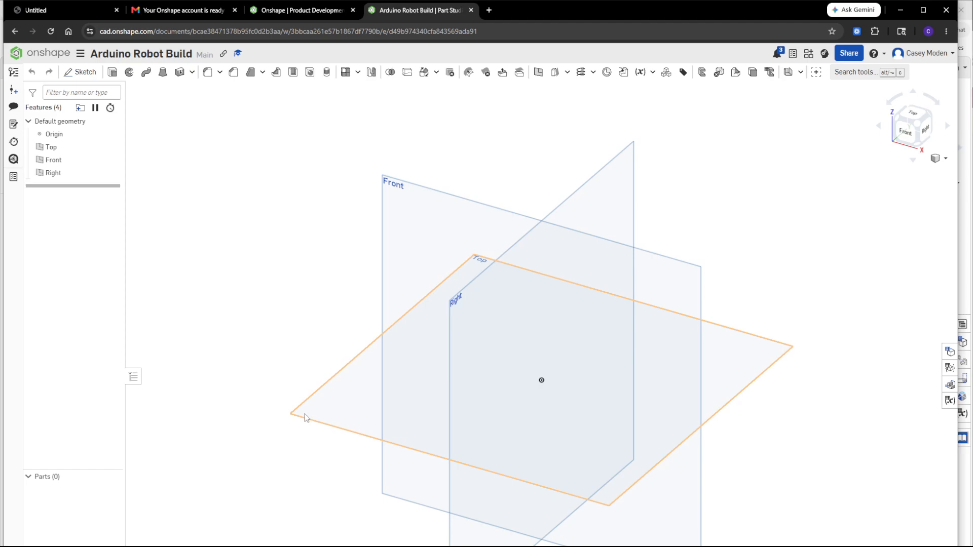
Enlarge the browser page zoom for readability and adjust the window to show the whole part studio and its document tabs
key(ctrl+plus)
key(ctrl+plus)
key(ctrl+plus)
key(ctrl+plus)
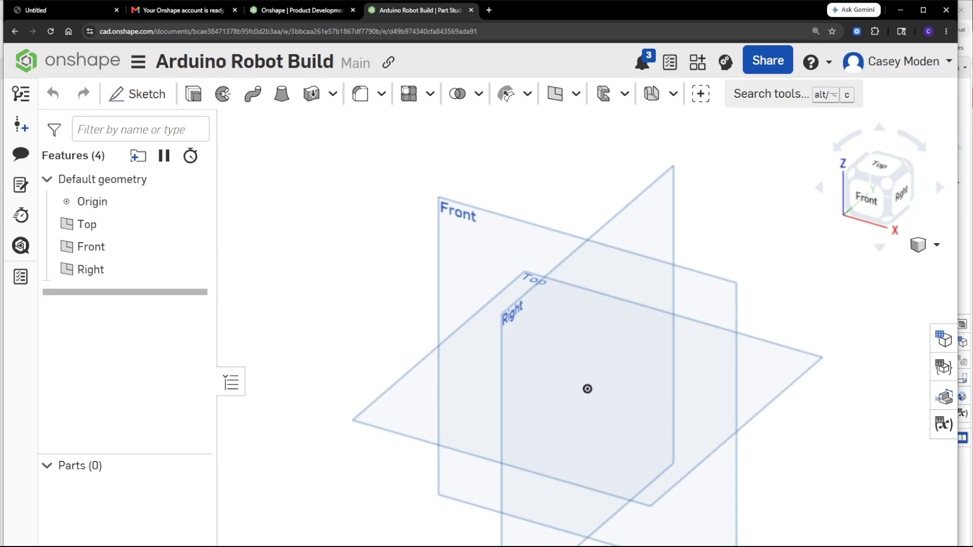
mouse_move(338, 546)
mouse_down()
mouse_move(338, 522)
mouse_move(340, 543)
mouse_up()
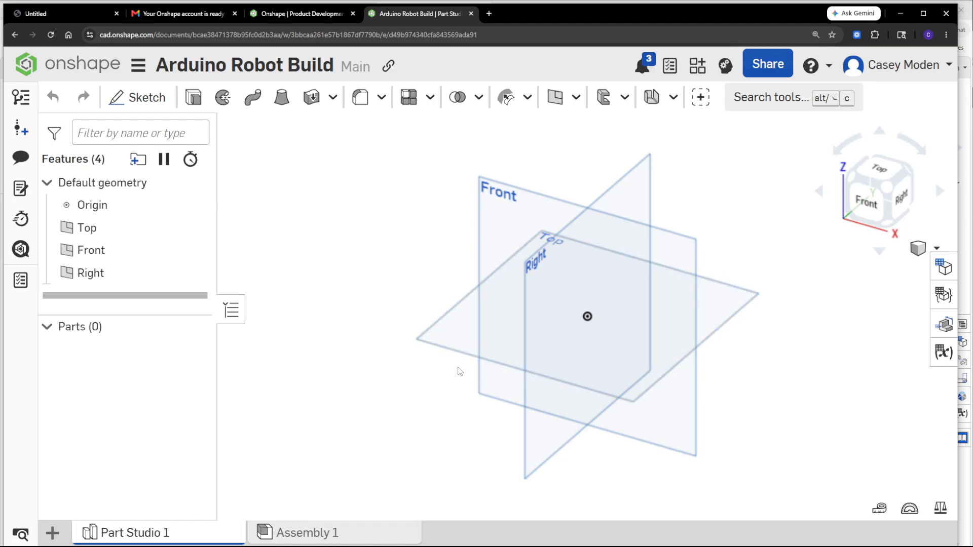
key(ctrl+minus)
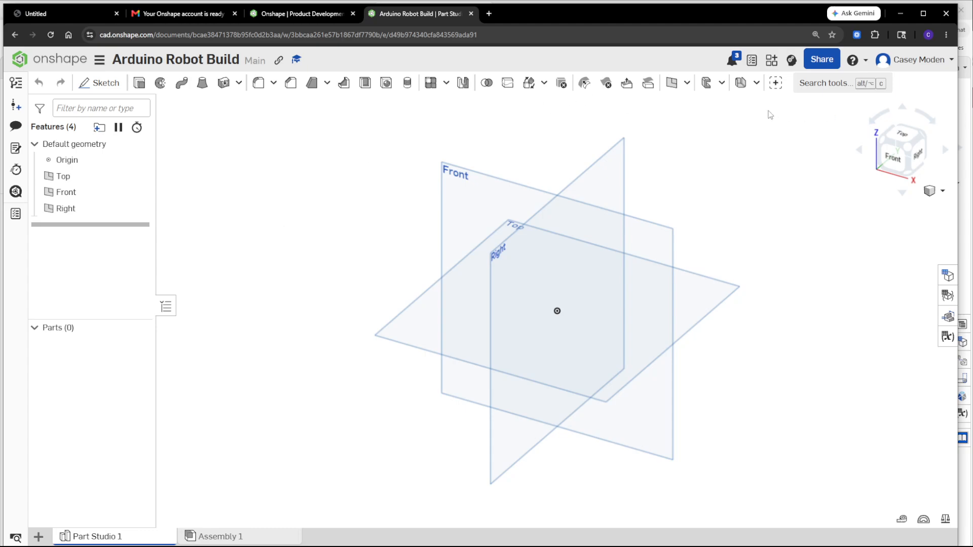
drag(959, 79, 972, 78)
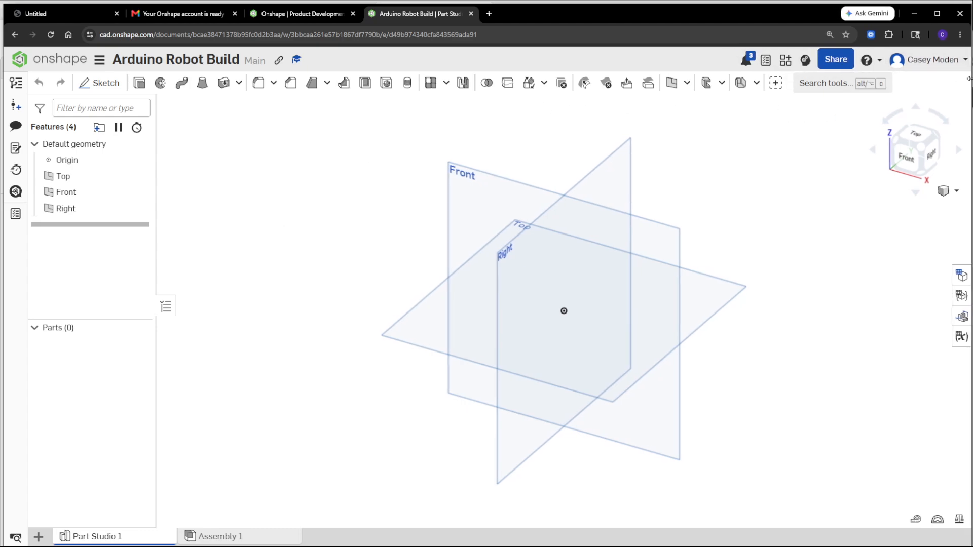
drag(702, 18, 703, 12)
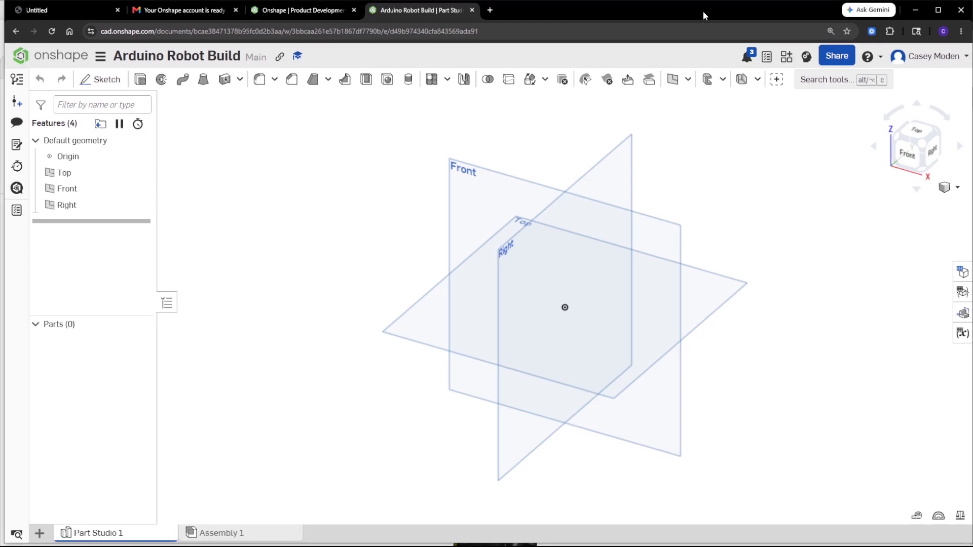
drag(339, 543, 339, 545)
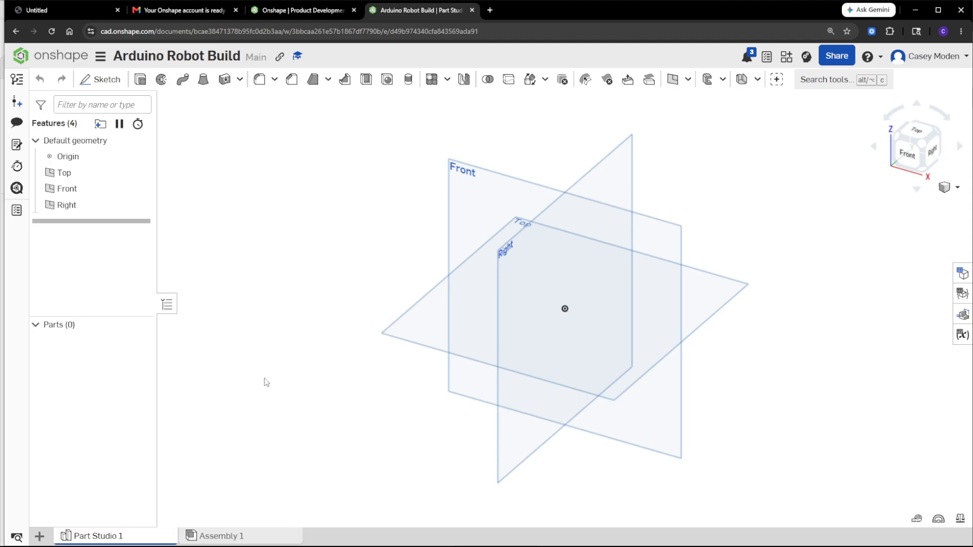
Display the empty Assembly 1 of the new document and return to Part Studio 1
mouse_move(246, 537)
click(245, 533)
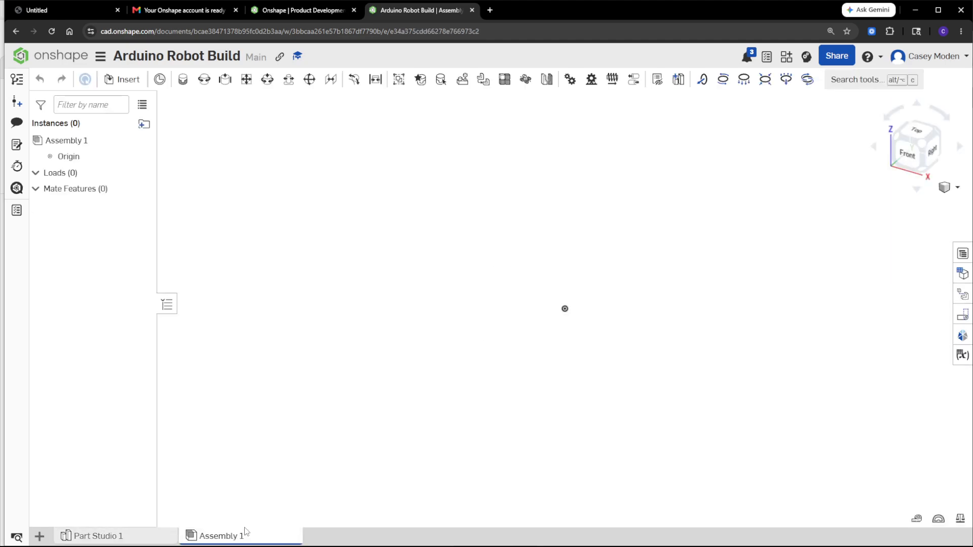
click(84, 540)
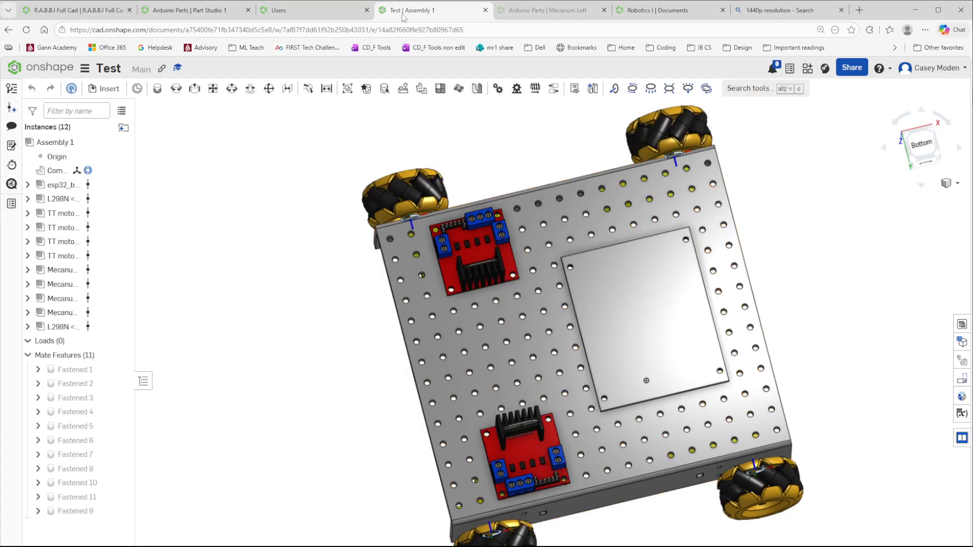
Examine the R.A.B.B.I Full Cad robot assembly up close and return to the Arduino Robot Build document in Chrome
click(95, 11)
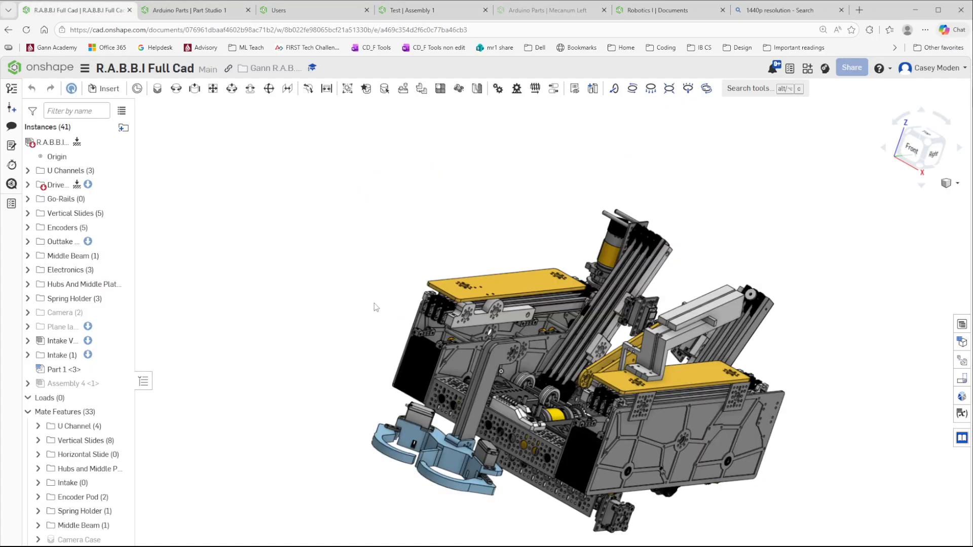
right_drag(363, 215, 345, 201)
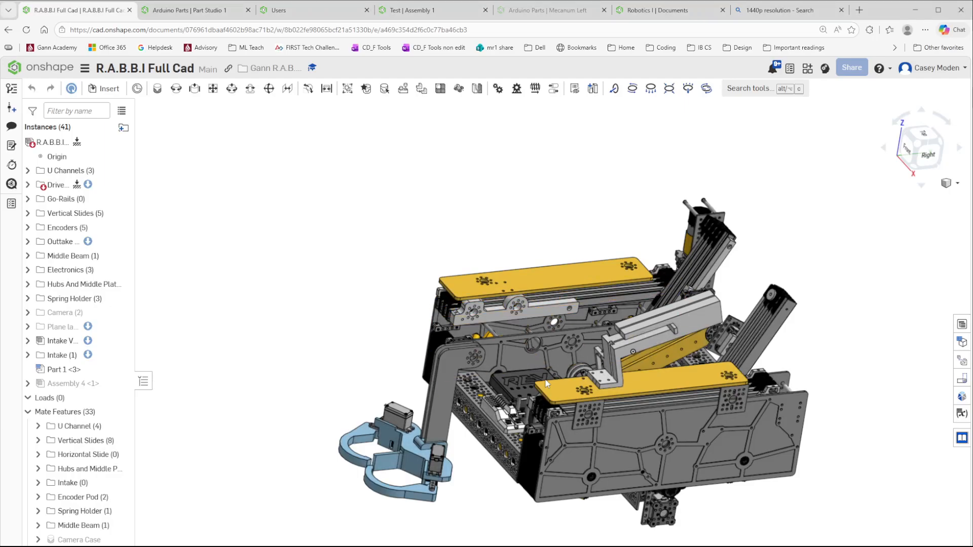
scroll(606, 447, up, 5)
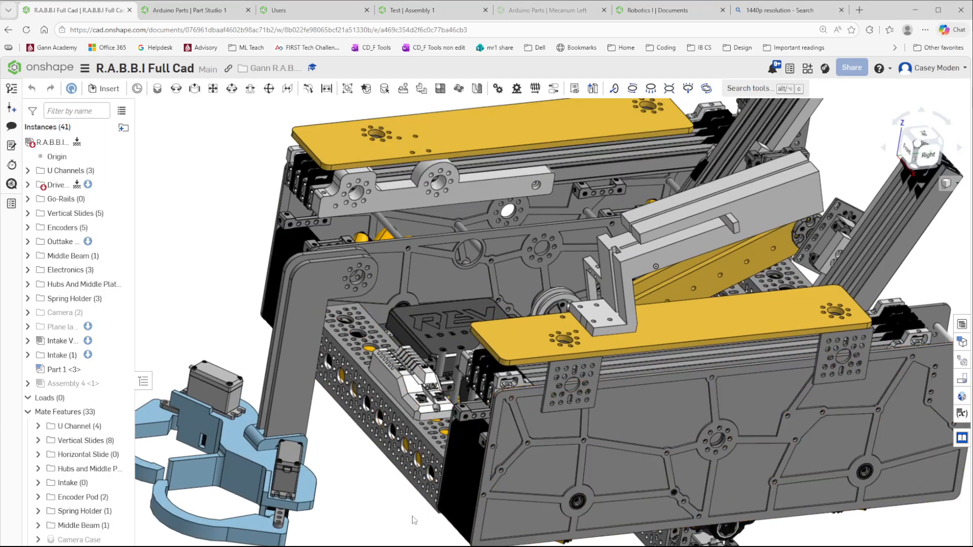
scroll(413, 522, up, 2)
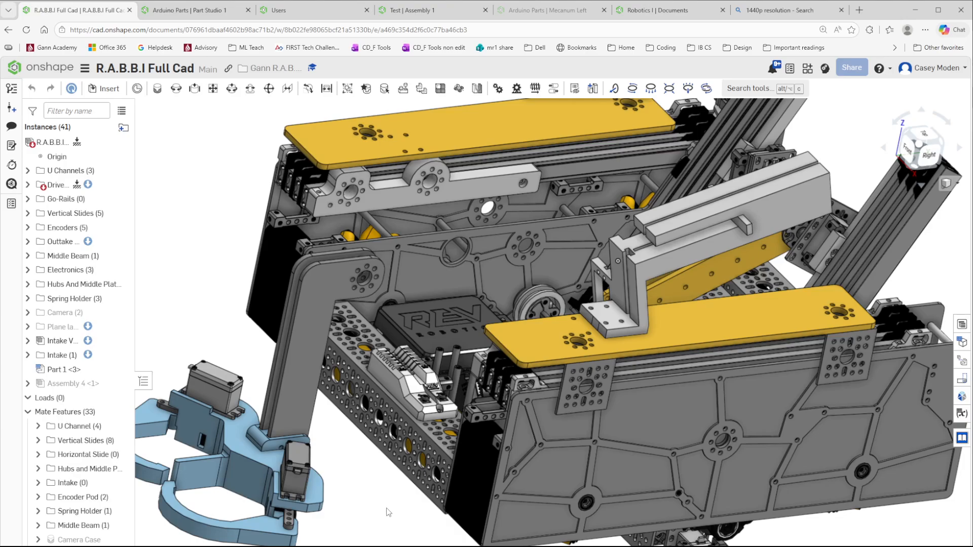
click(915, 10)
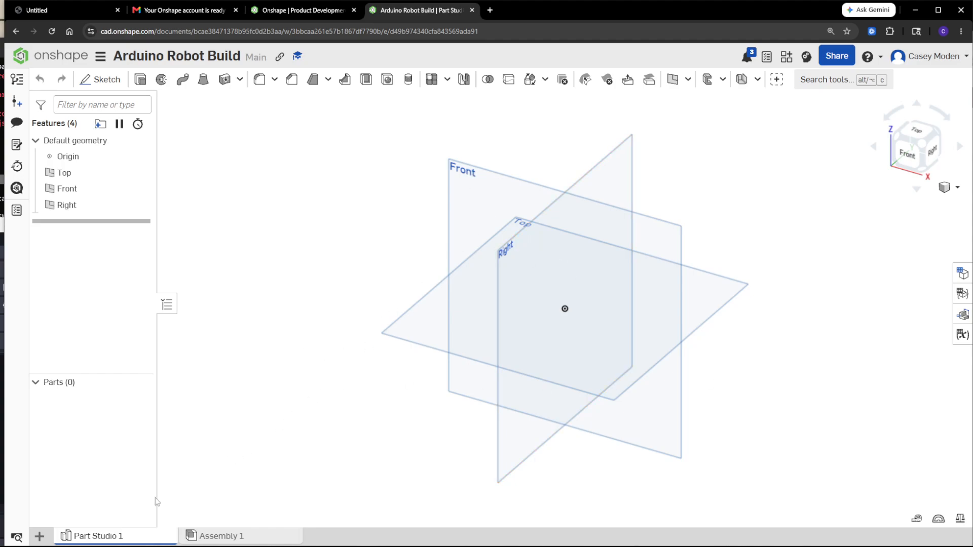
In Assembly 1, start inserting from other documents and open the Arduino Parts document of the Robotics I class
click(215, 536)
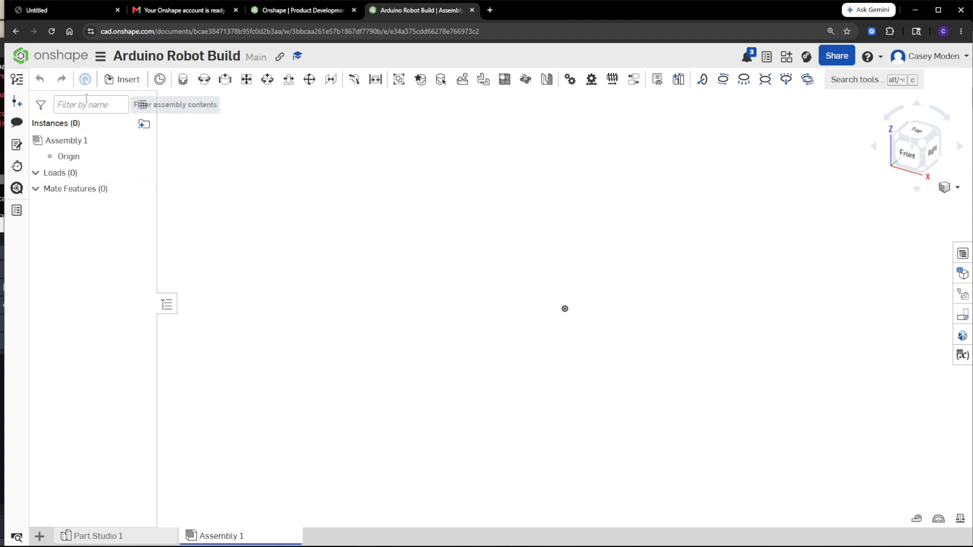
click(130, 82)
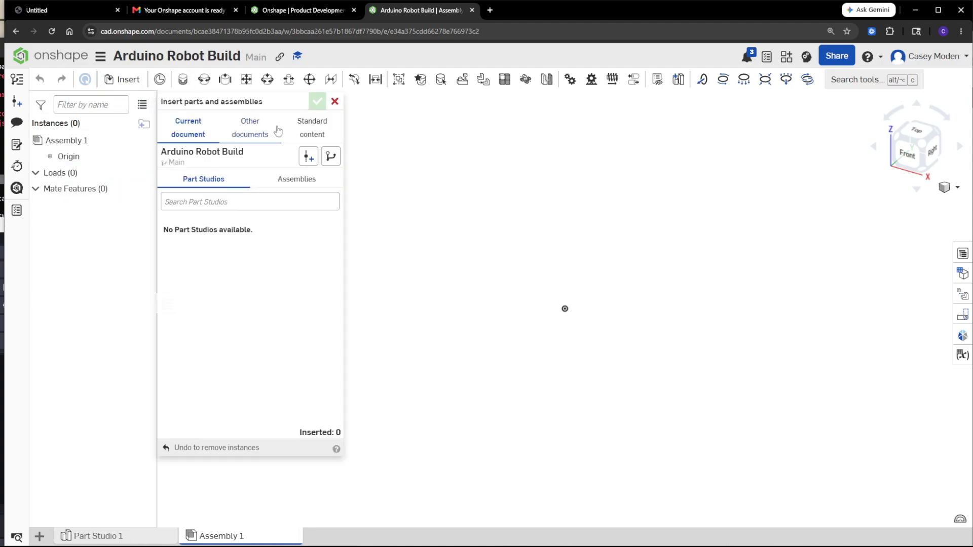
click(246, 132)
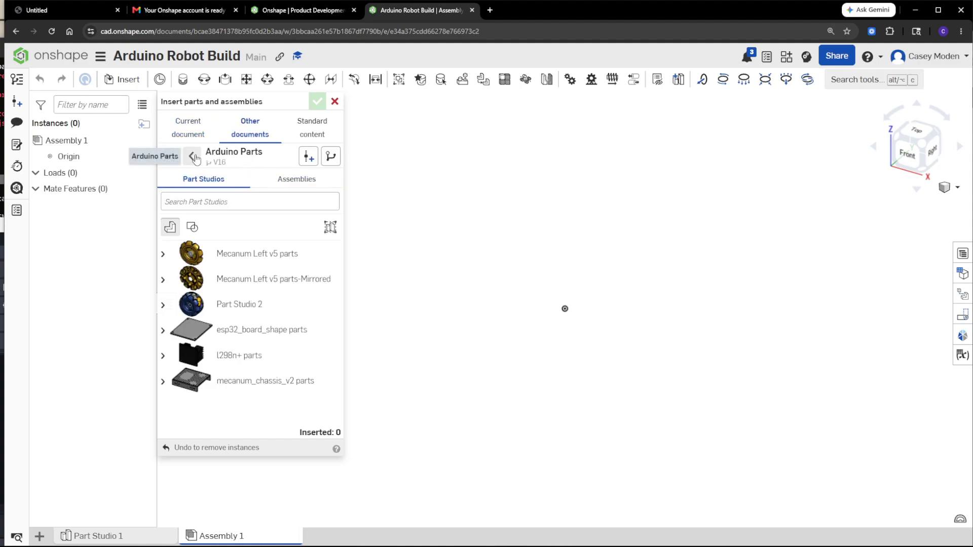
click(170, 157)
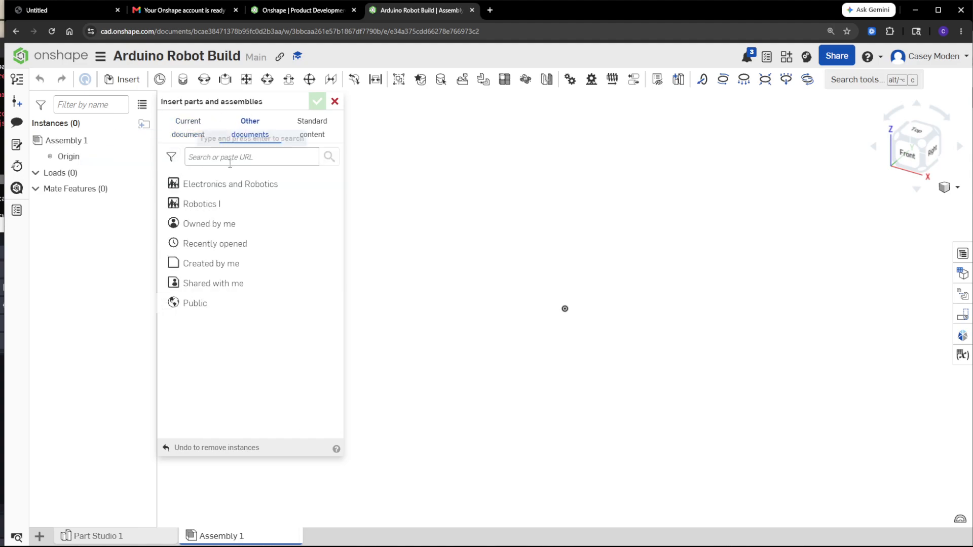
click(205, 204)
click(226, 204)
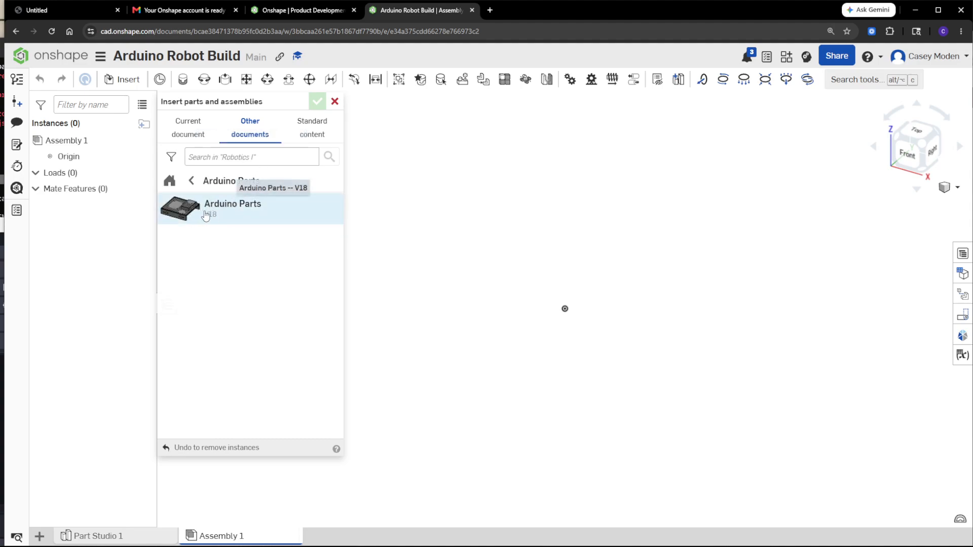
click(242, 218)
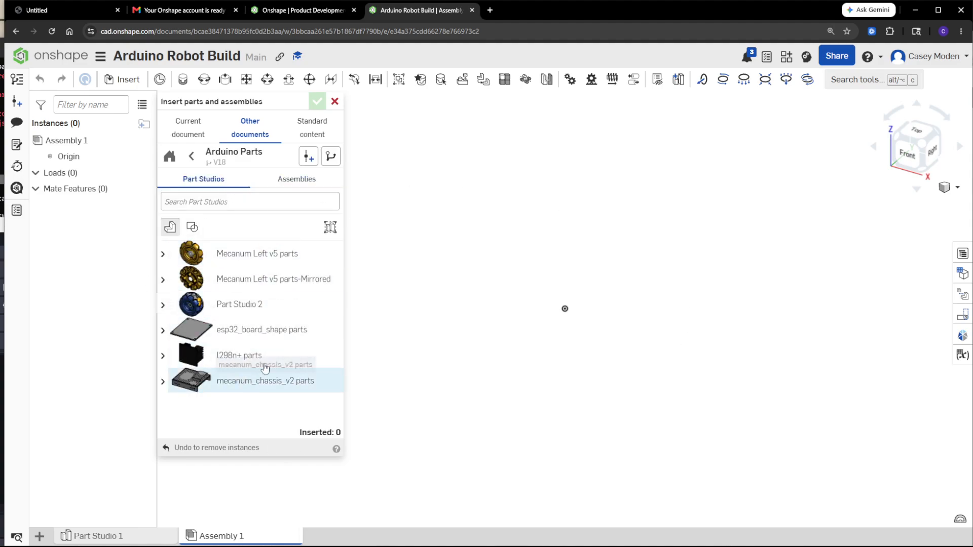
Compare the part studios with the assemblies offered by the Arduino Parts document, ending on its assemblies
click(297, 186)
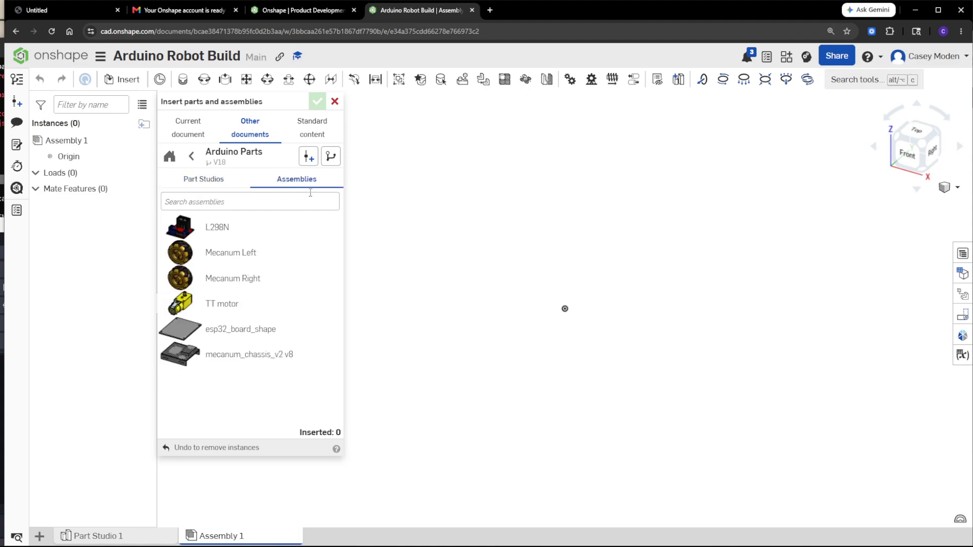
click(213, 187)
click(311, 181)
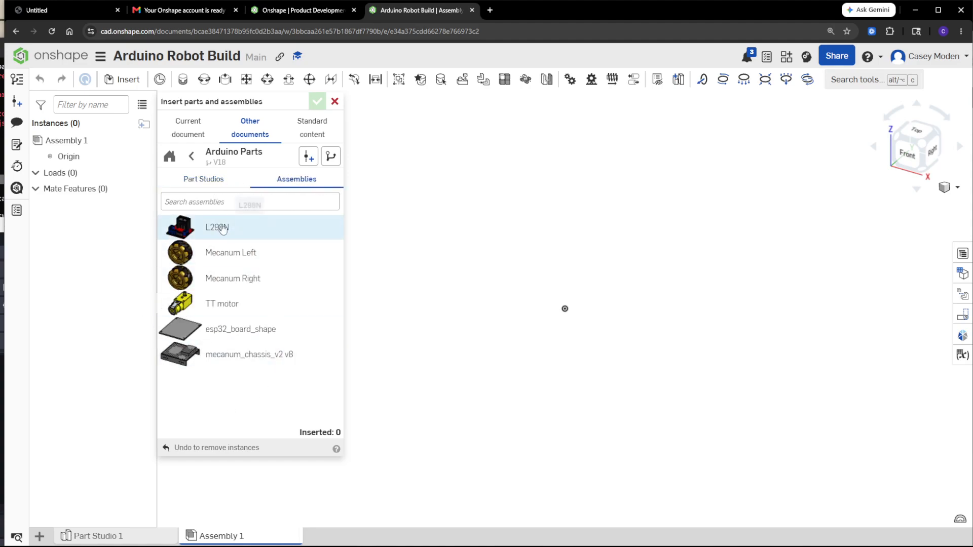
click(180, 182)
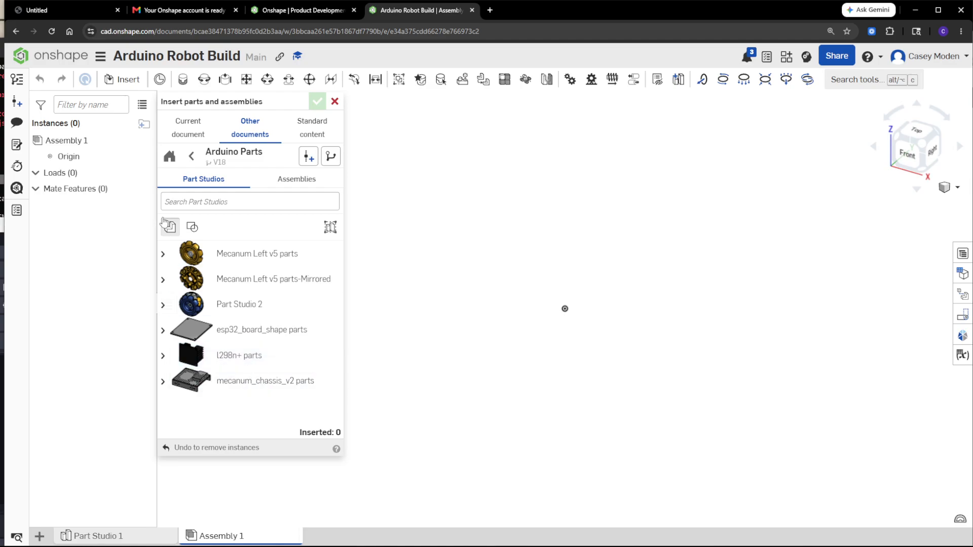
click(312, 183)
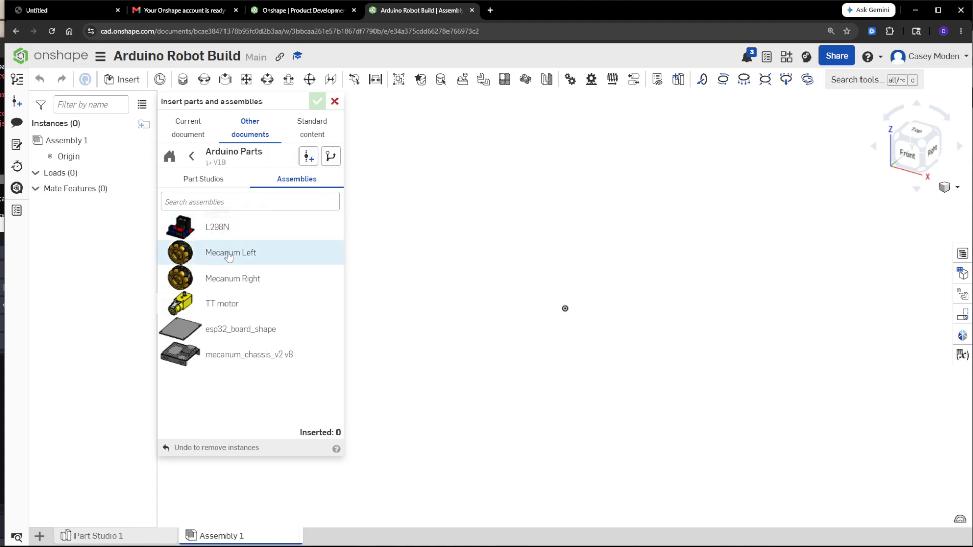
Insert the L298N motor driver assembly into Assembly 1
click(324, 280)
click(238, 231)
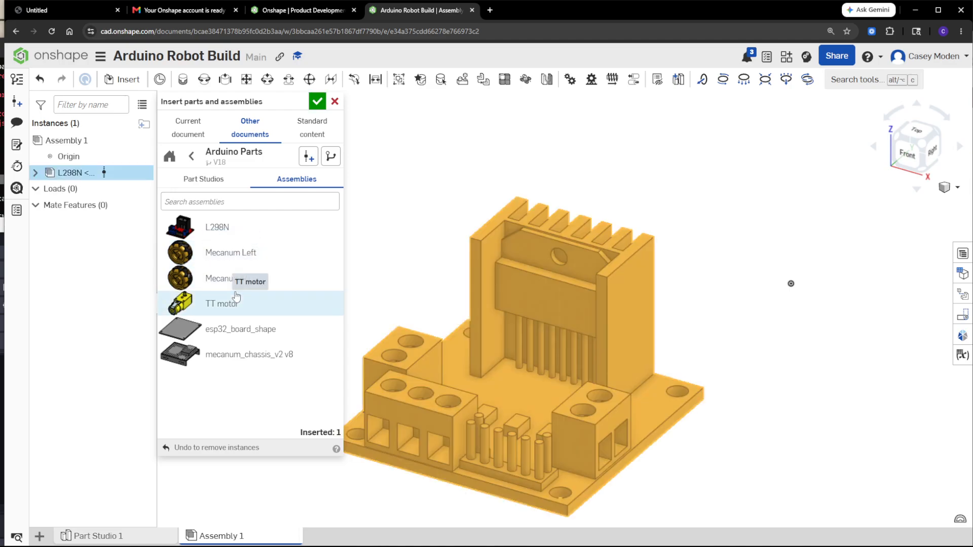
scroll(623, 309, down, 5)
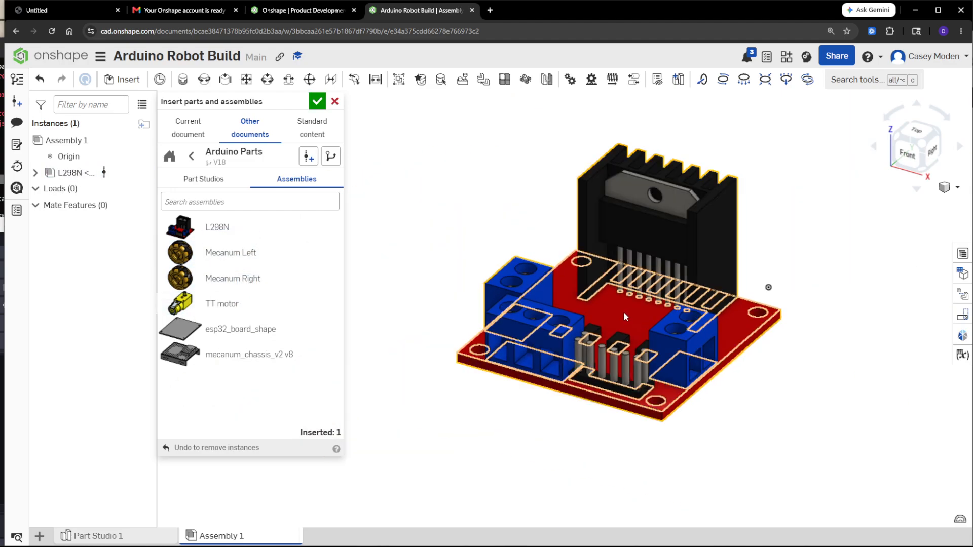
Insert one Mecanum Left and one Mecanum Right wheel assembly beside the motor driver
click(238, 264)
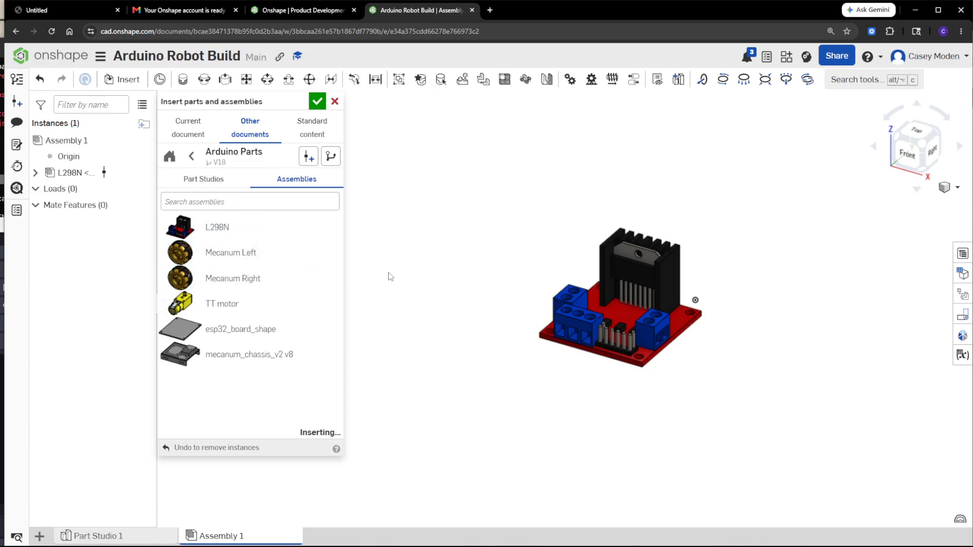
click(436, 238)
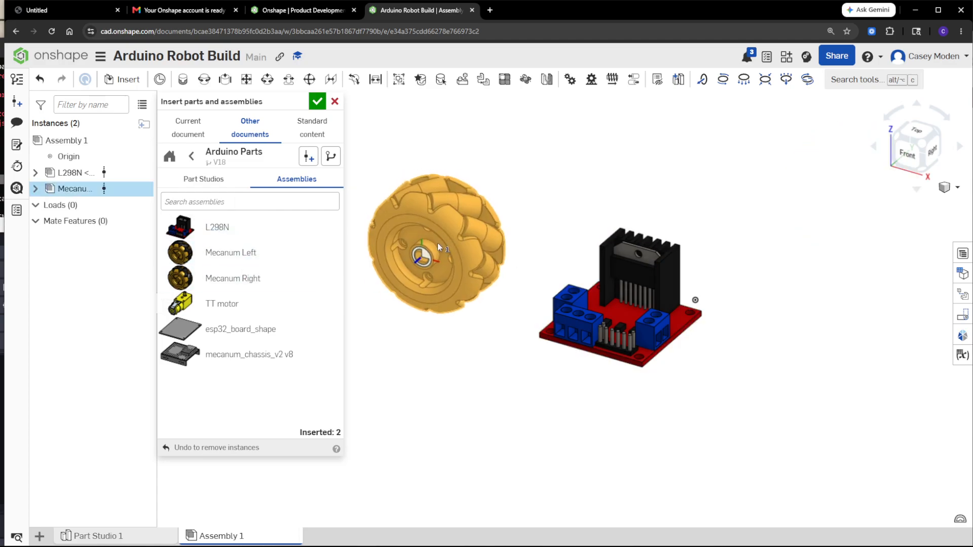
click(437, 242)
click(246, 279)
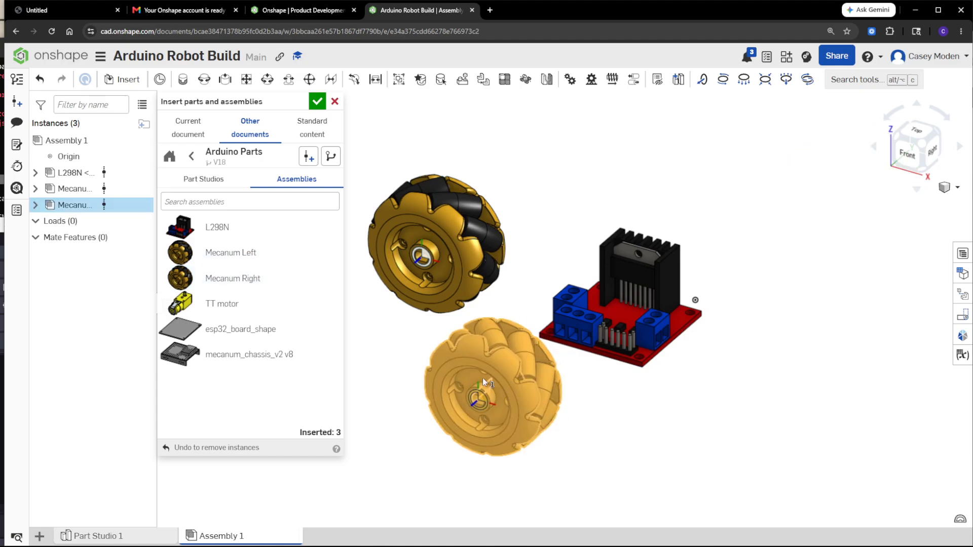
scroll(639, 419, up, 3)
scroll(553, 350, down, 3)
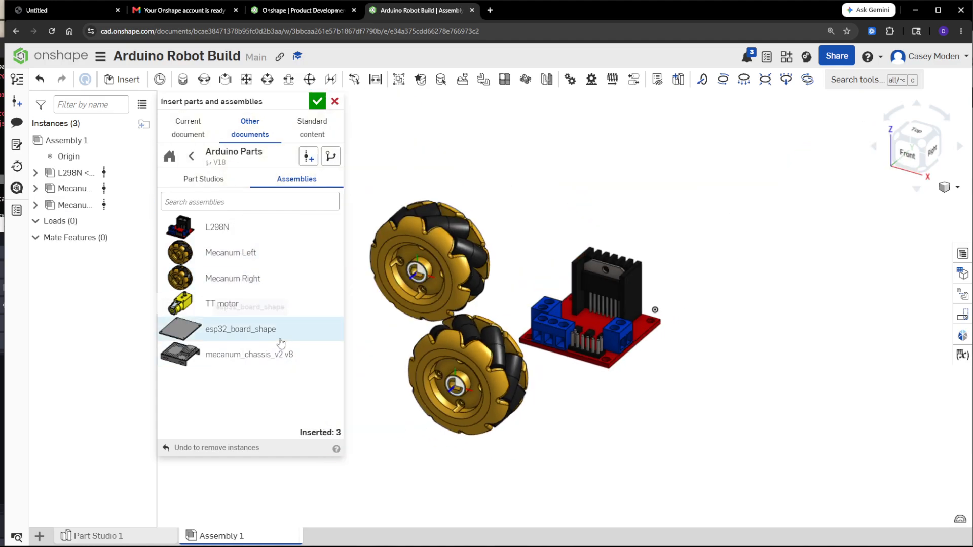
Insert the TT motor and esp32_board_shape assemblies on the opposite side of the motor driver from the wheels
click(259, 314)
click(742, 213)
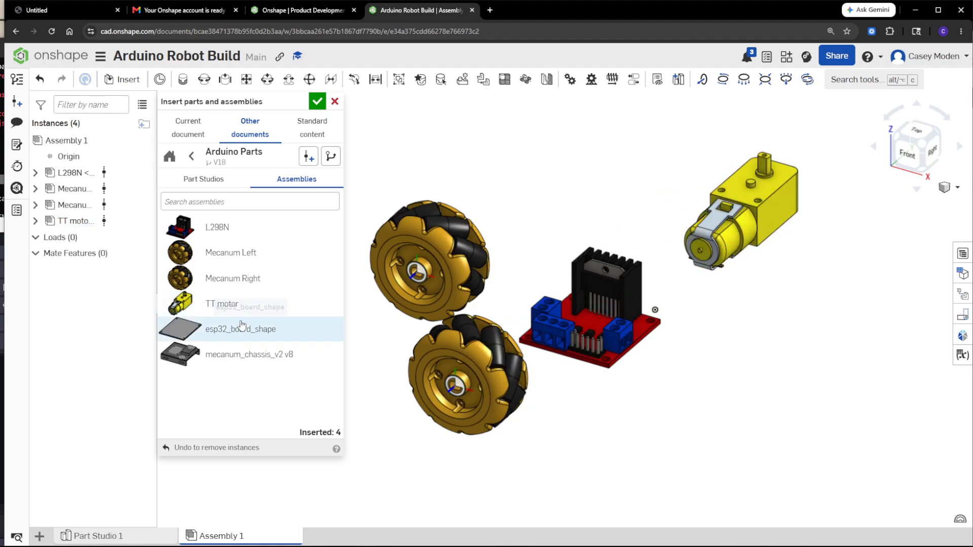
click(241, 329)
click(804, 366)
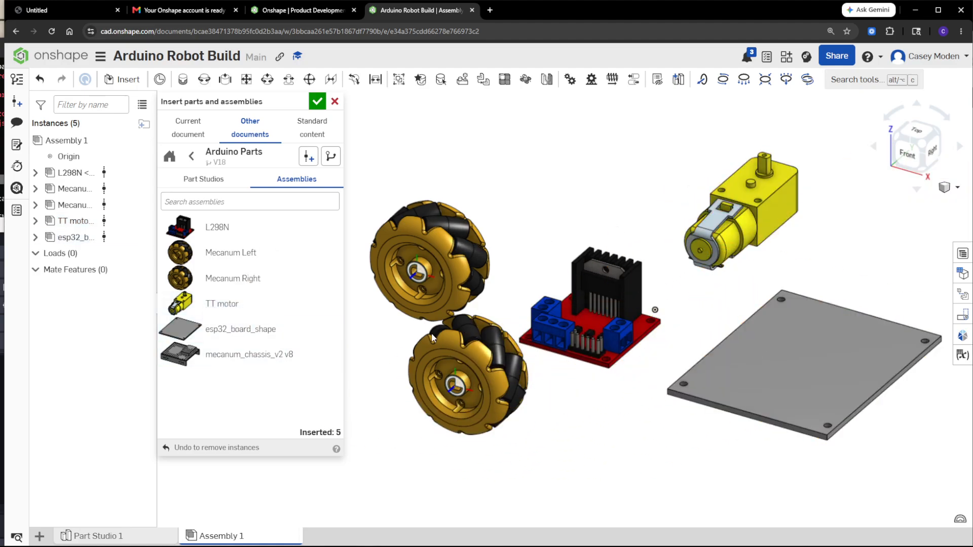
Insert the mecanum_chassis_v2 v8 assembly above the other components
click(232, 354)
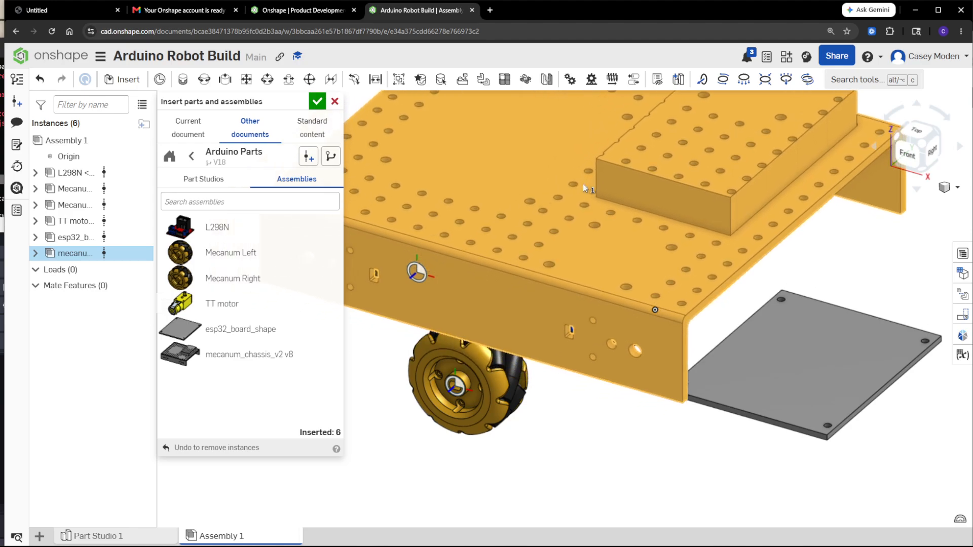
click(583, 183)
scroll(584, 184, down, 5)
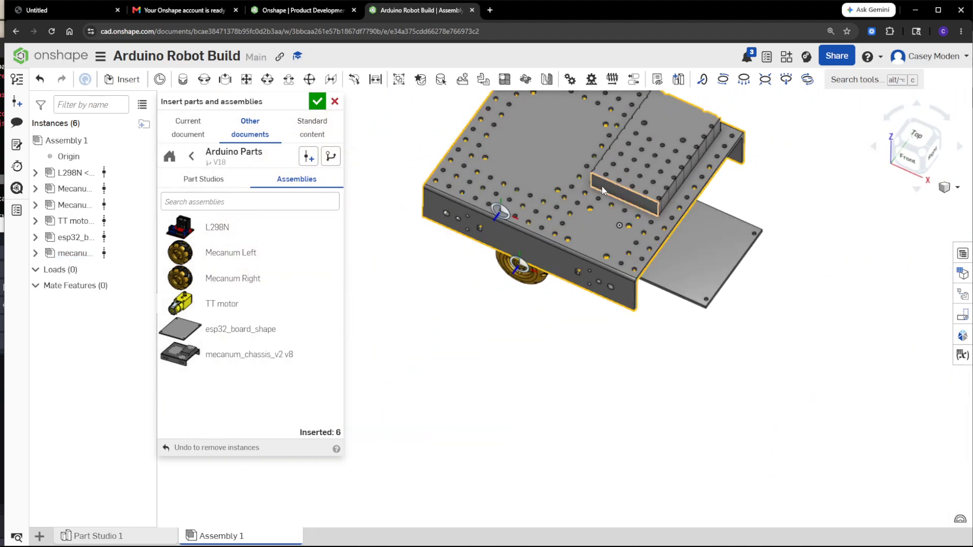
scroll(565, 195, up, 5)
scroll(530, 373, down, 3)
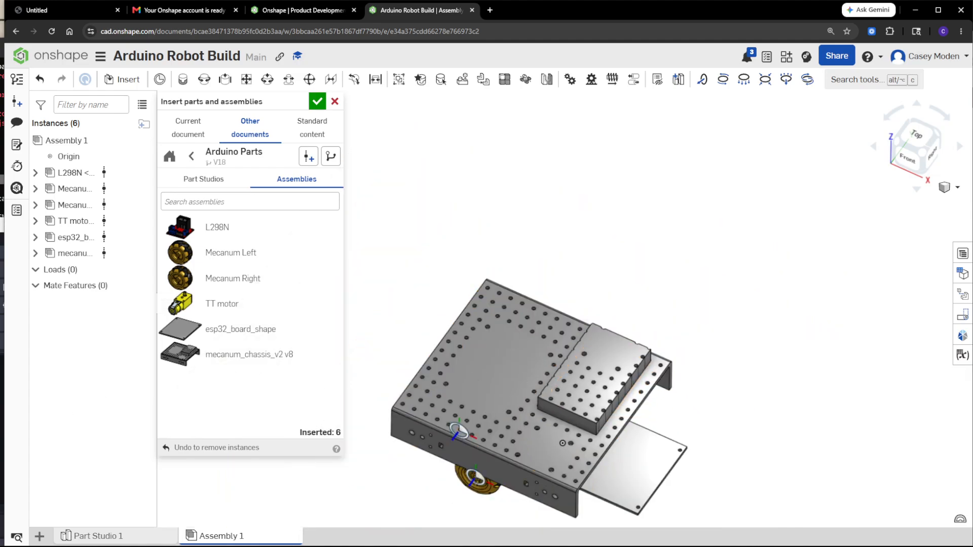
click(2, 525)
click(5, 288)
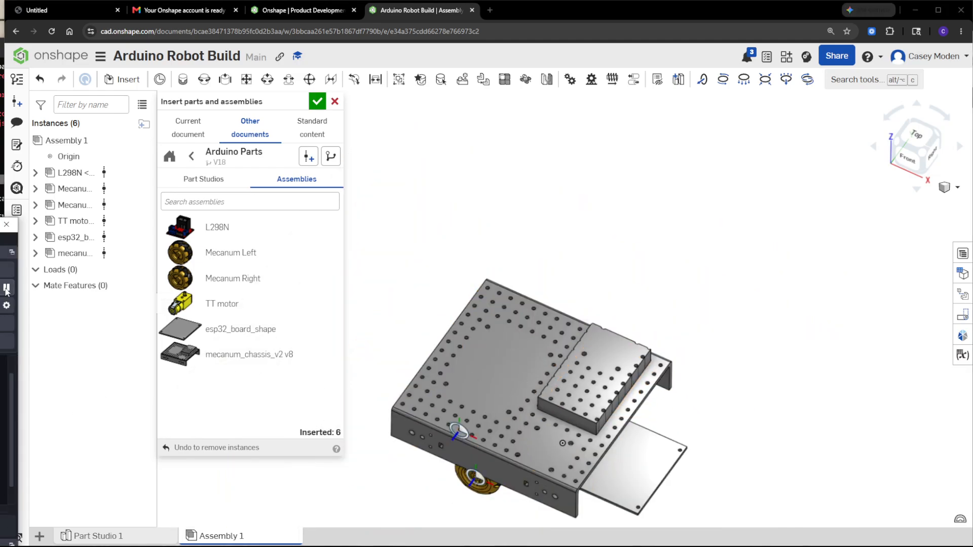
click(508, 209)
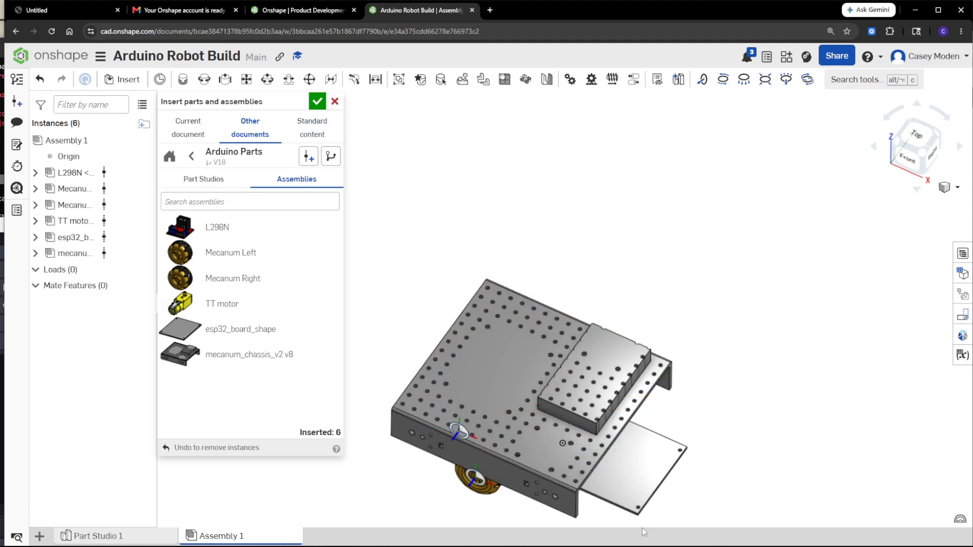
Finish inserting the assemblies and inspect the raised block on the chassis's top plate
click(316, 102)
right_drag(345, 354, 369, 317)
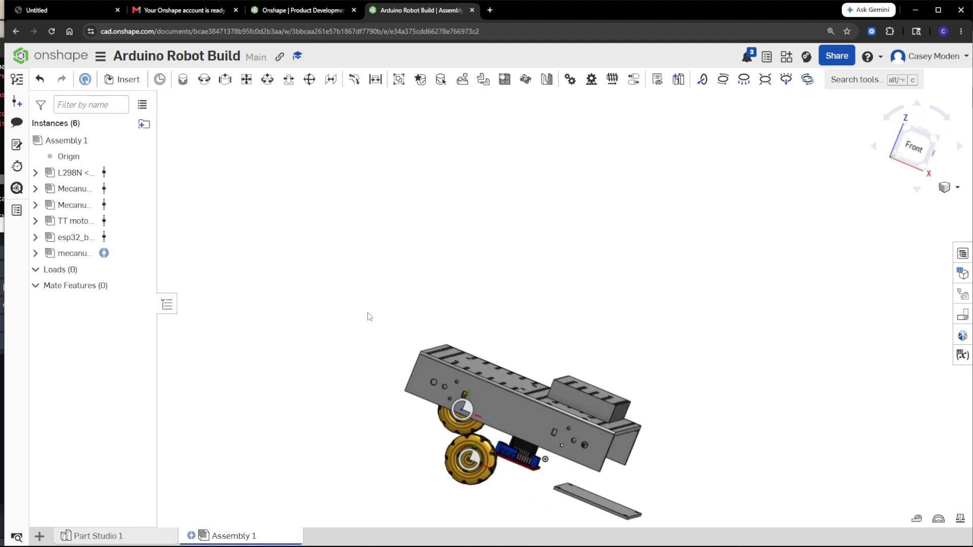
right_drag(549, 362, 425, 394)
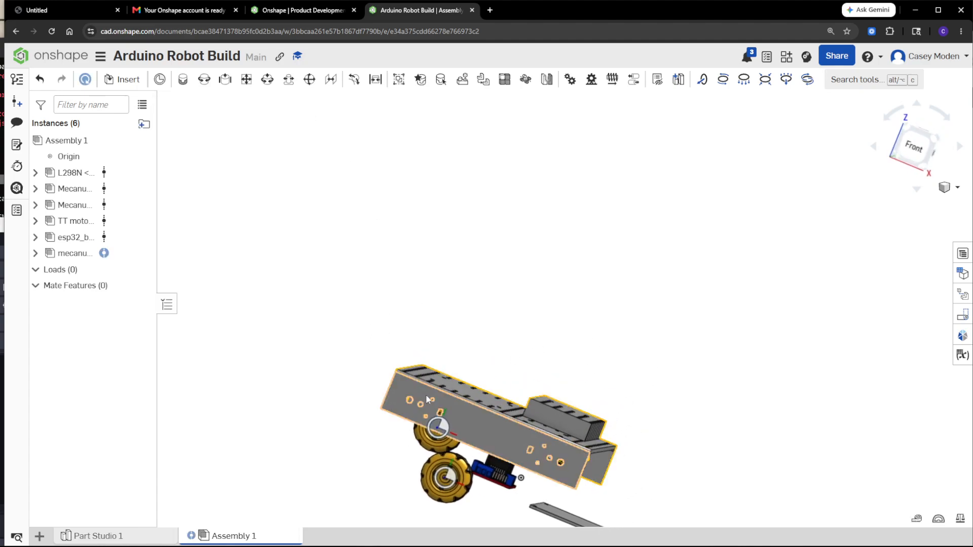
right_drag(657, 409, 646, 407)
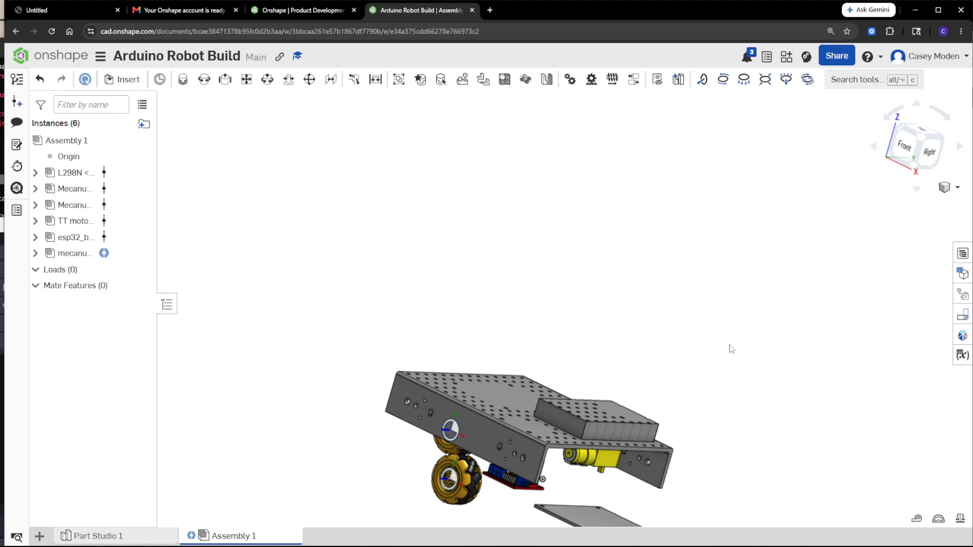
right_drag(668, 339, 608, 400)
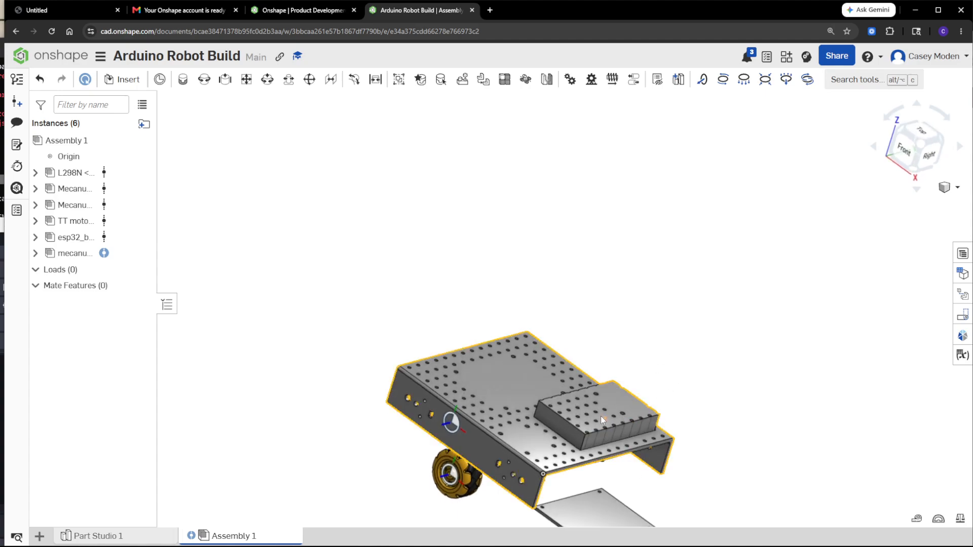
click(615, 406)
click(706, 312)
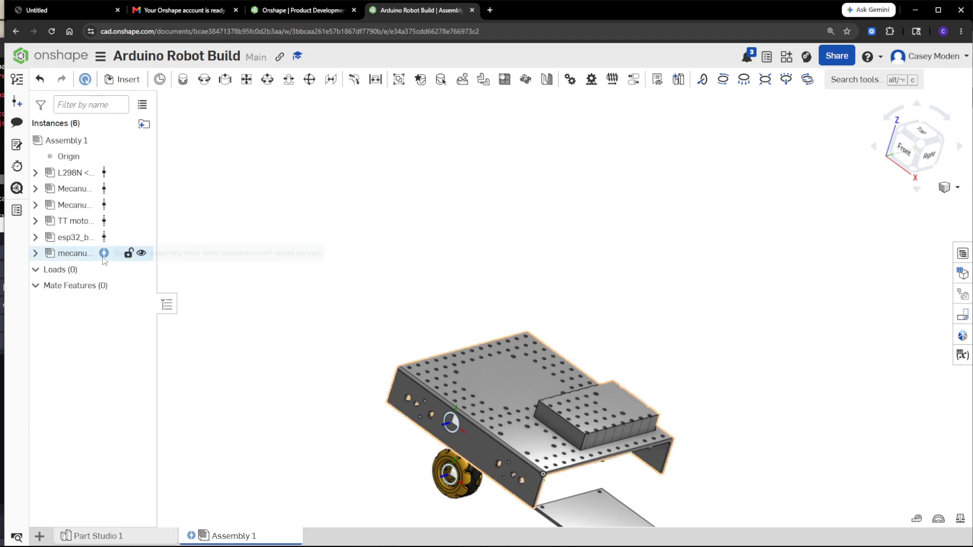
Update the linked document of the mecanum_chassis_v2 v8 instance to the latest version and check the chassis from the sides
mouse_move(103, 255)
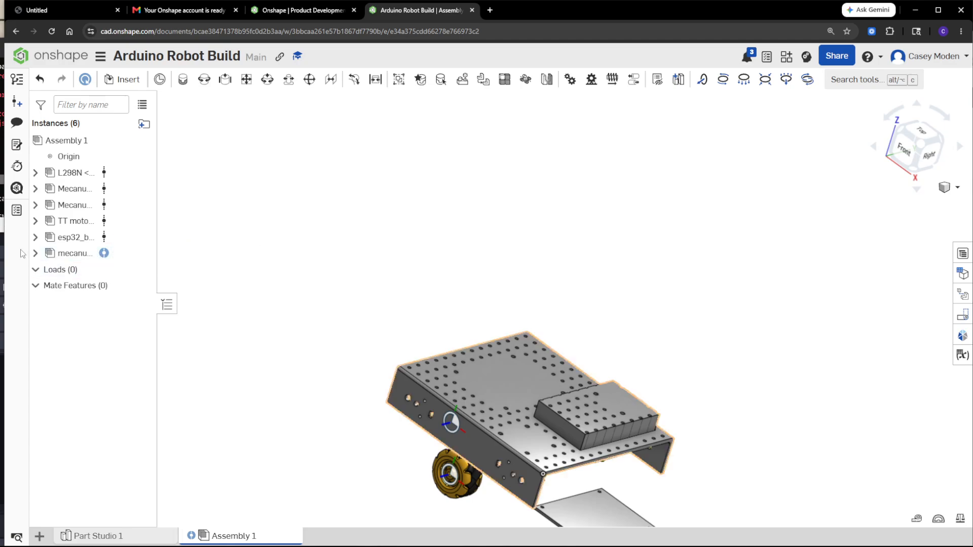
click(35, 253)
right_click(92, 259)
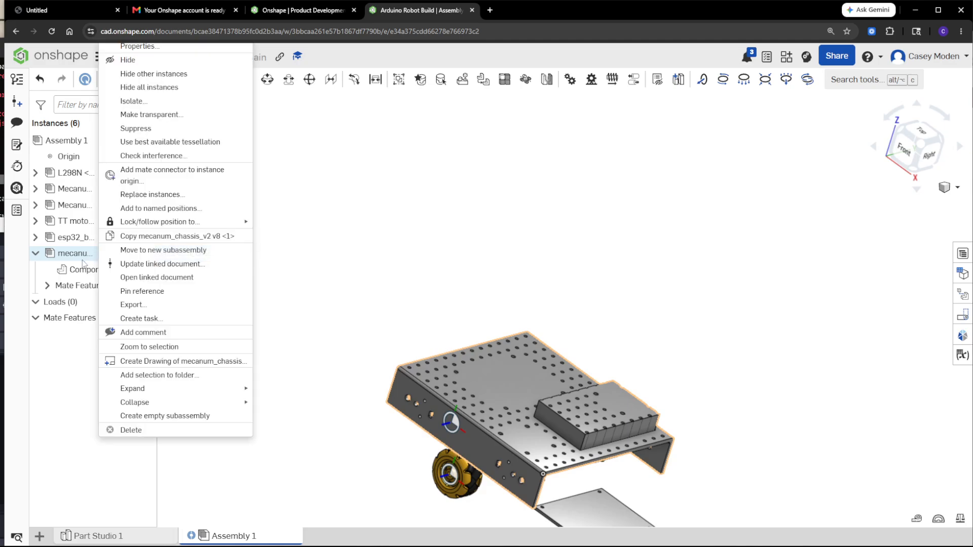
click(428, 241)
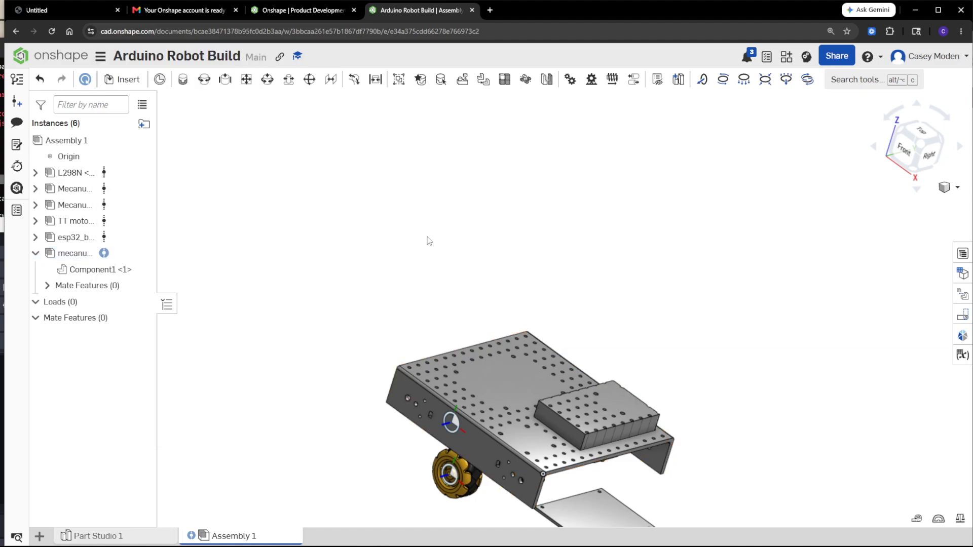
right_click(86, 253)
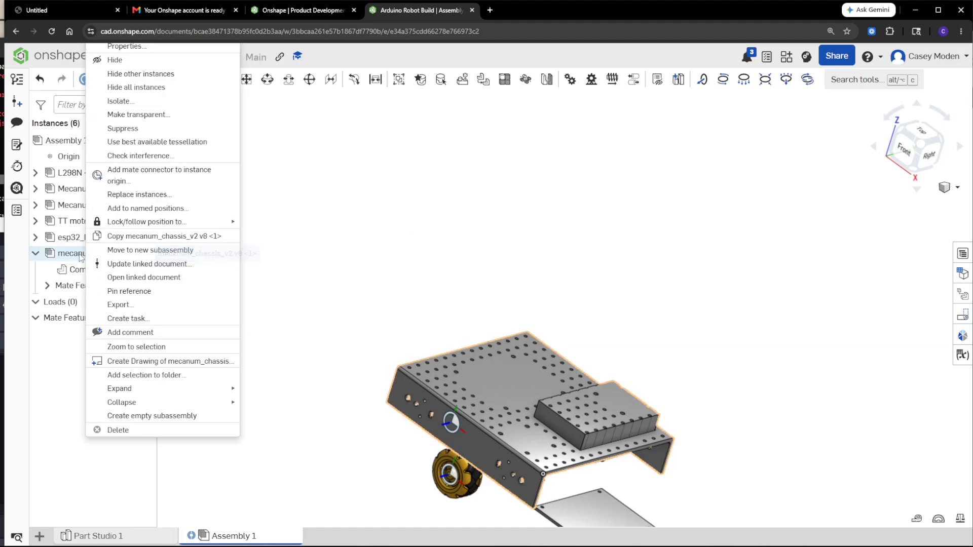
click(187, 264)
click(330, 333)
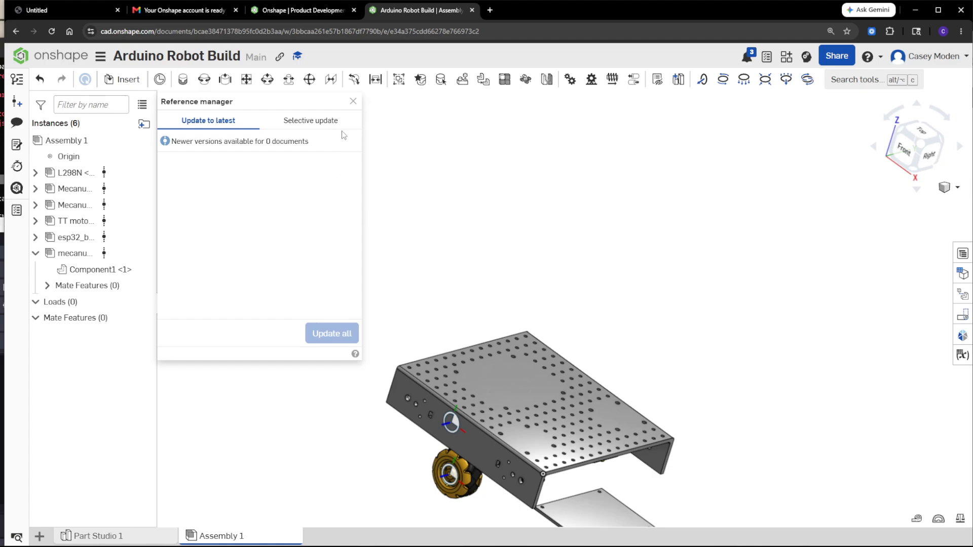
click(353, 101)
right_drag(680, 340, 577, 138)
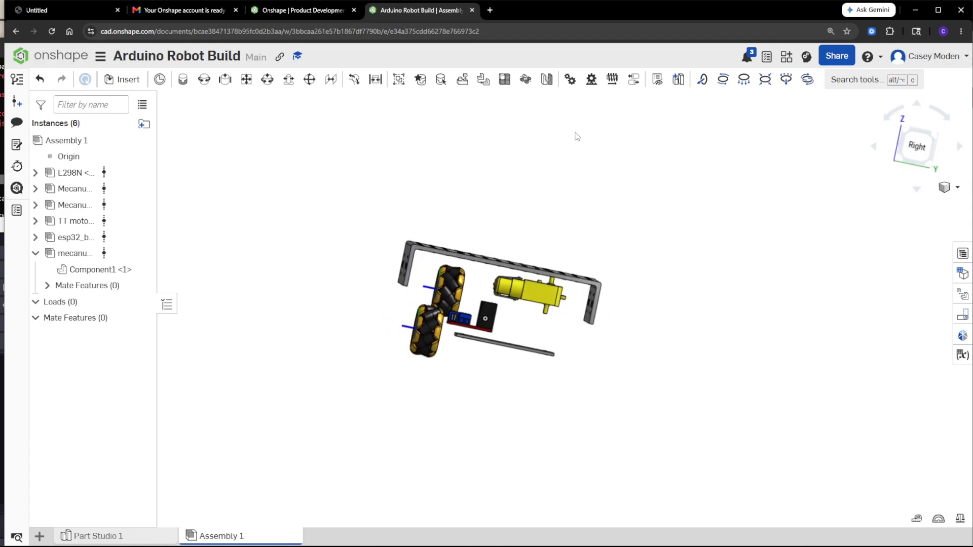
right_drag(642, 157, 544, 213)
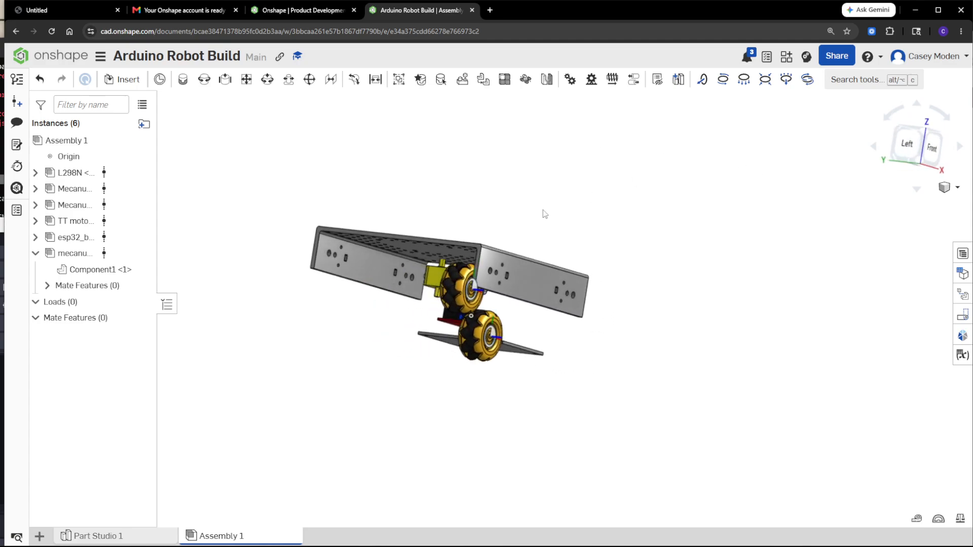